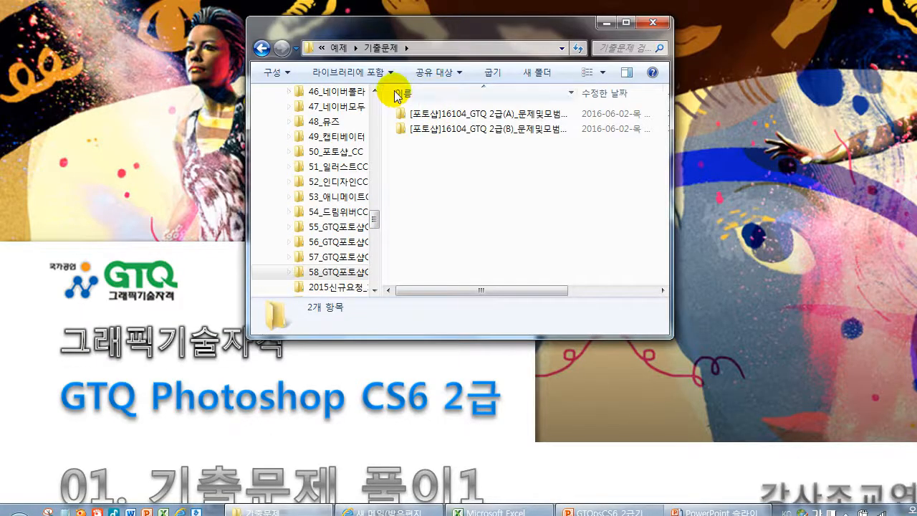
Open the 16104_GTQ 2급(A) exam folder inside 기출문제
click(475, 117)
click(493, 129)
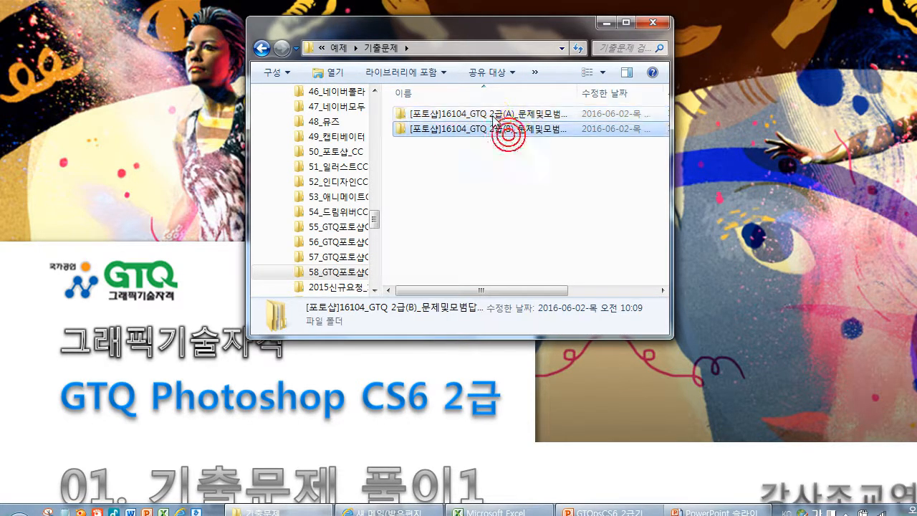
click(506, 115)
click(510, 128)
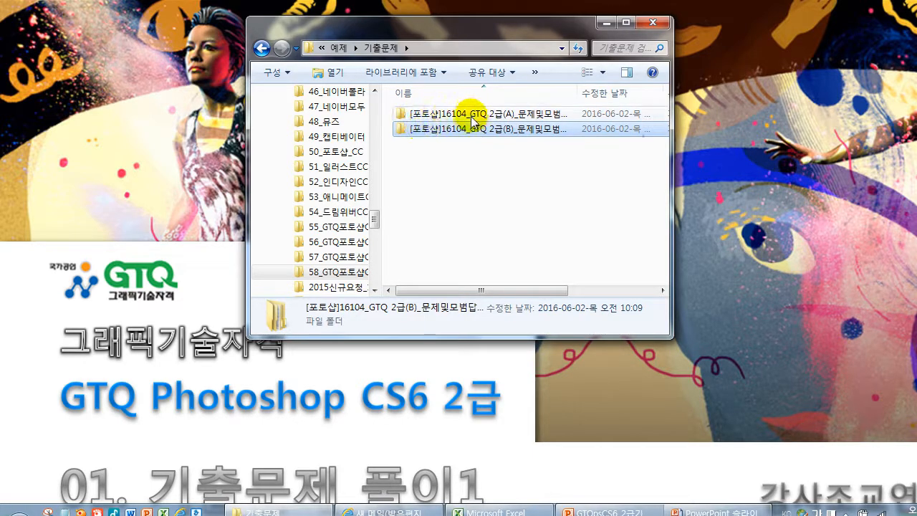
double_click(500, 114)
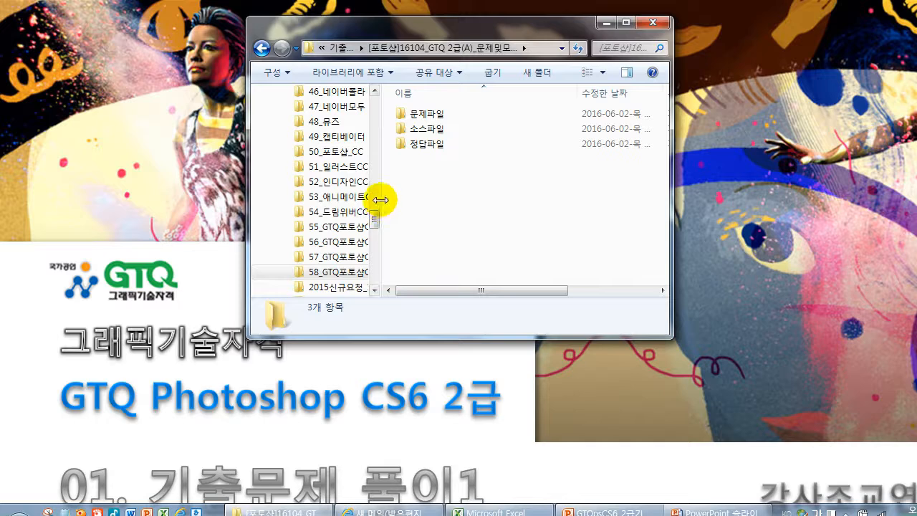
Narrow the folder tree and show the exam folder's contents as large icons
drag(380, 199, 349, 188)
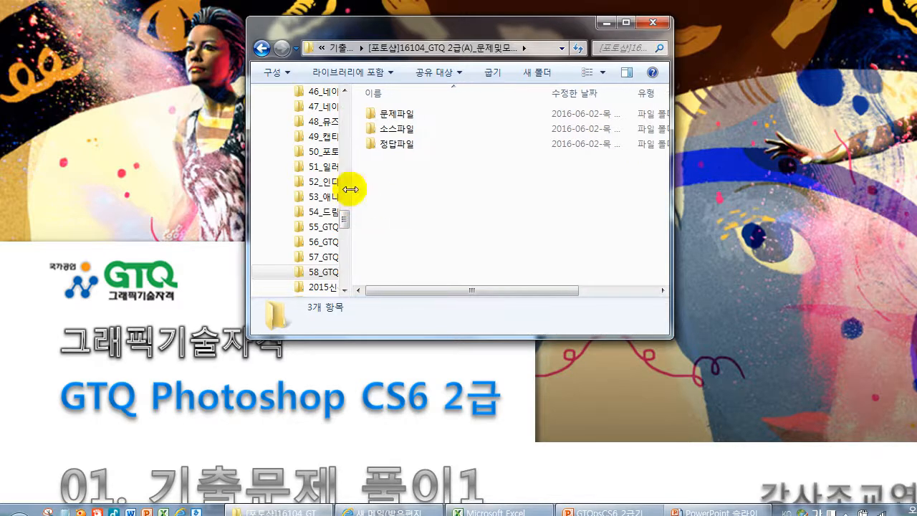
click(602, 72)
click(637, 40)
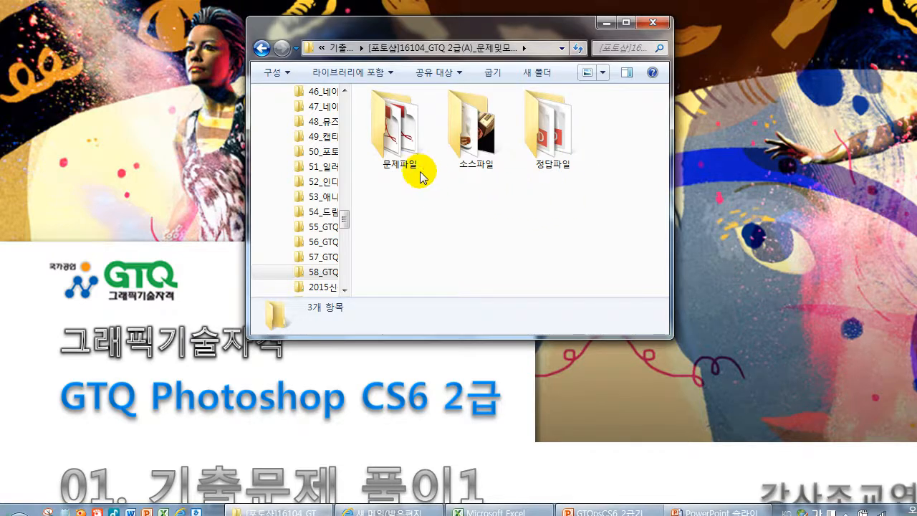
Open GP04-2A(A3).pdf from the 문제파일 folder
click(400, 143)
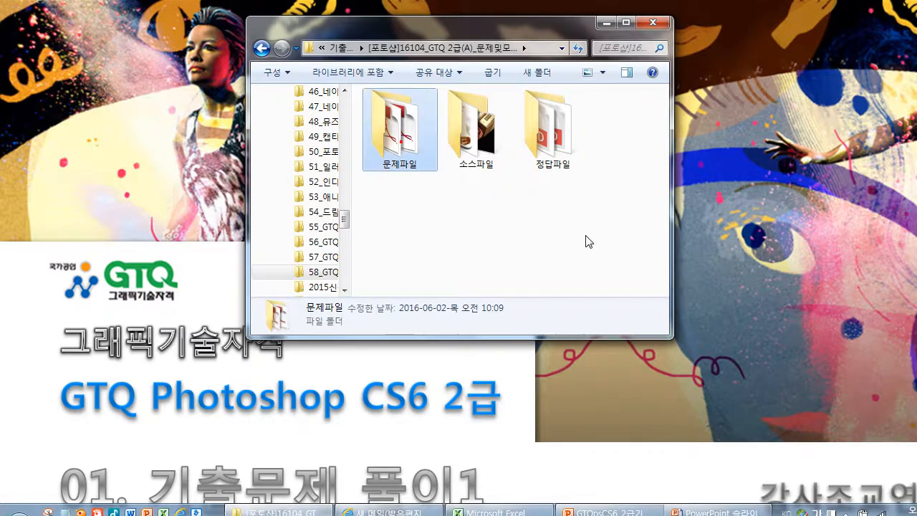
double_click(397, 136)
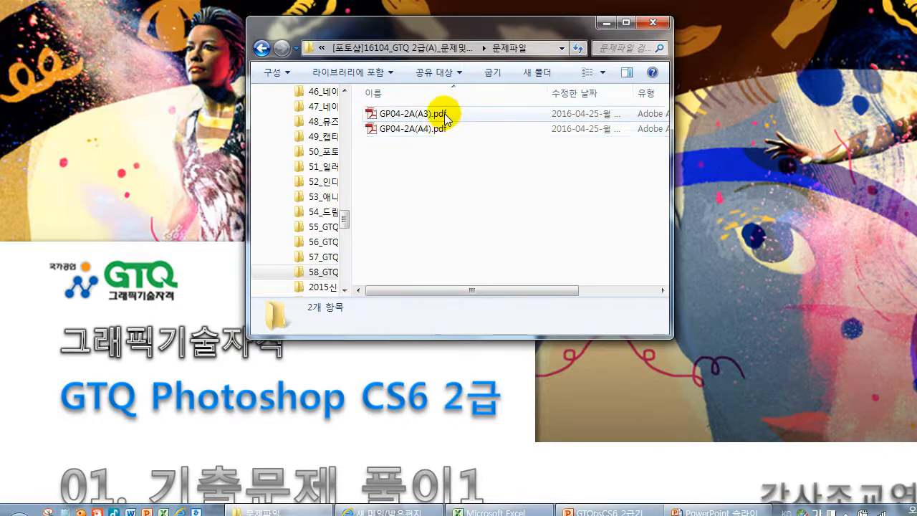
click(428, 114)
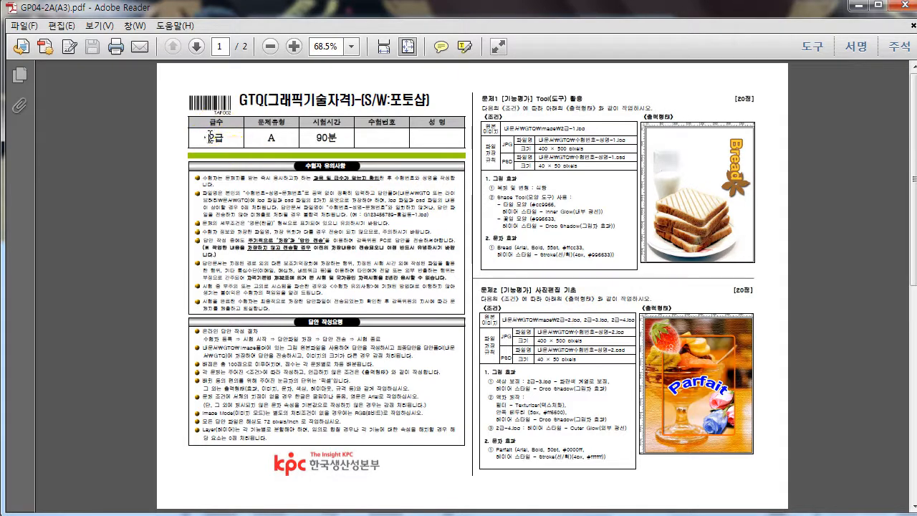
Check the grade, question type and exam time in the header table of the exam sheet
drag(210, 137, 278, 137)
drag(337, 137, 310, 137)
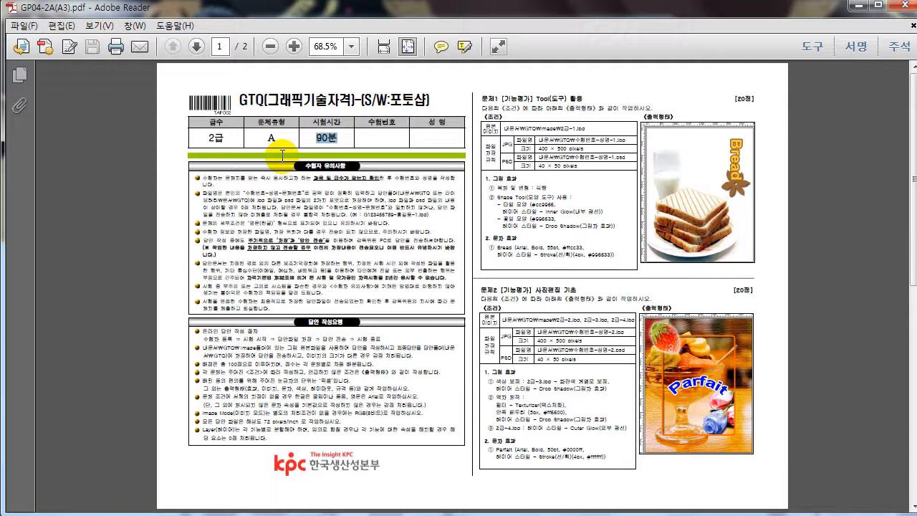
click(207, 140)
double_click(214, 138)
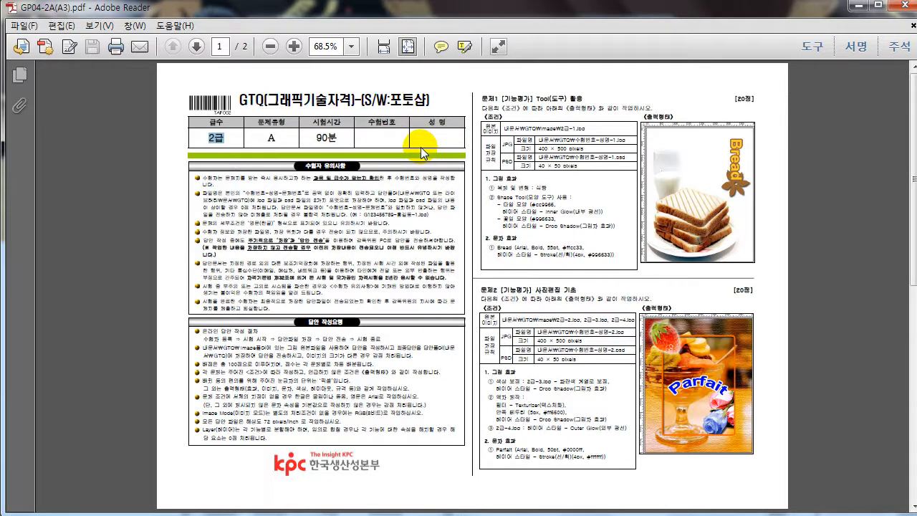
click(549, 99)
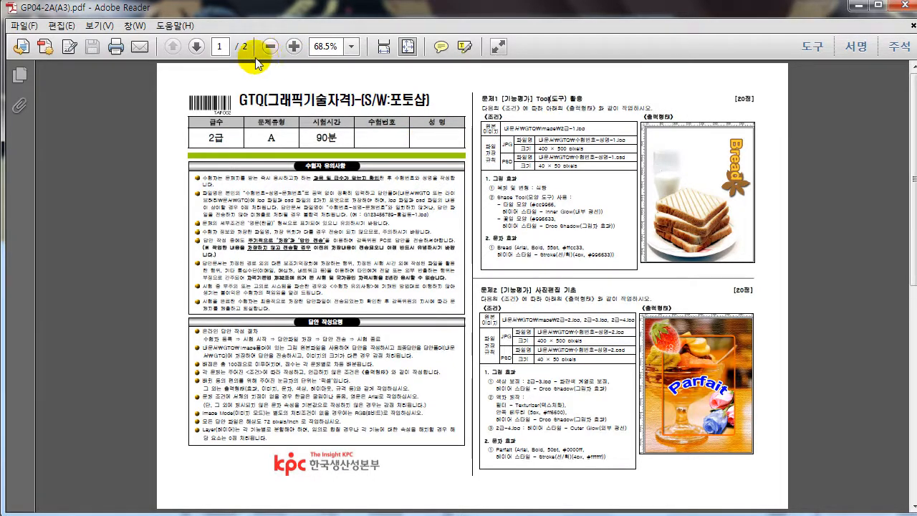
Examine the candidate instructions and the conditions and sample outputs of problems 1 to 4 across both pages
click(293, 45)
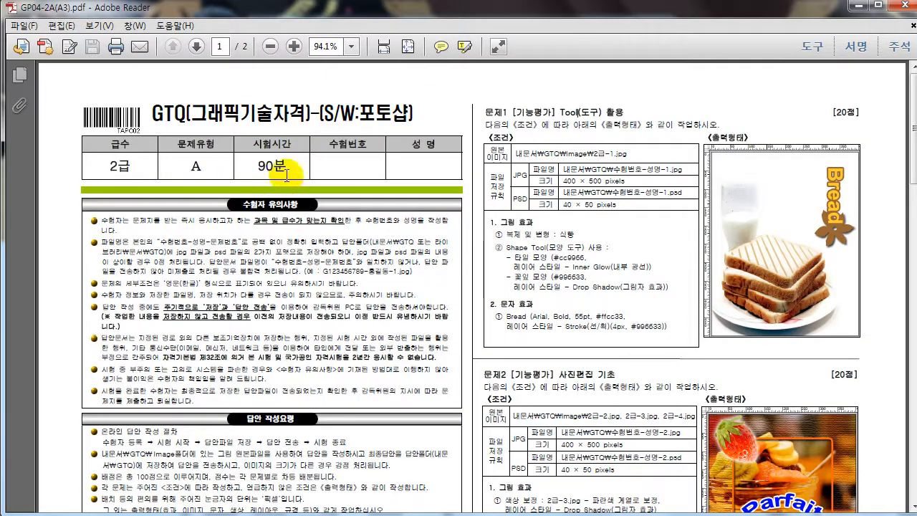
drag(908, 159, 914, 140)
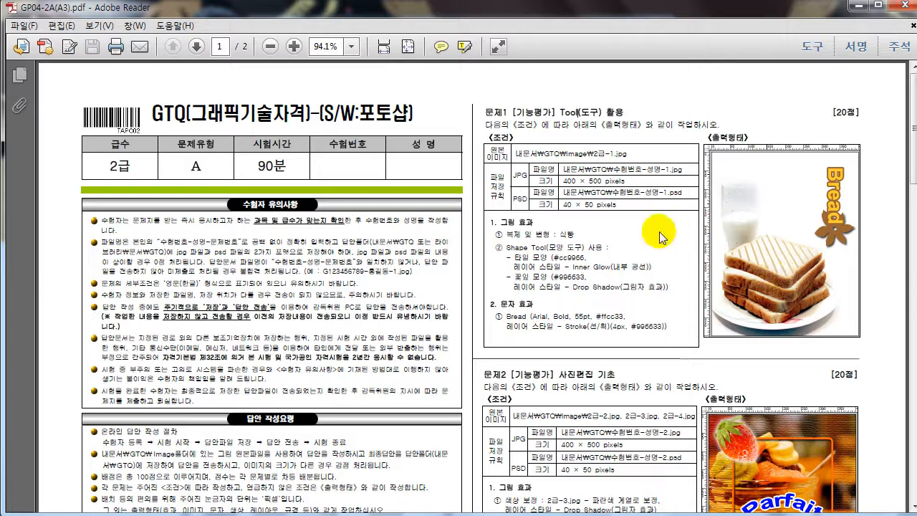
drag(913, 139, 913, 416)
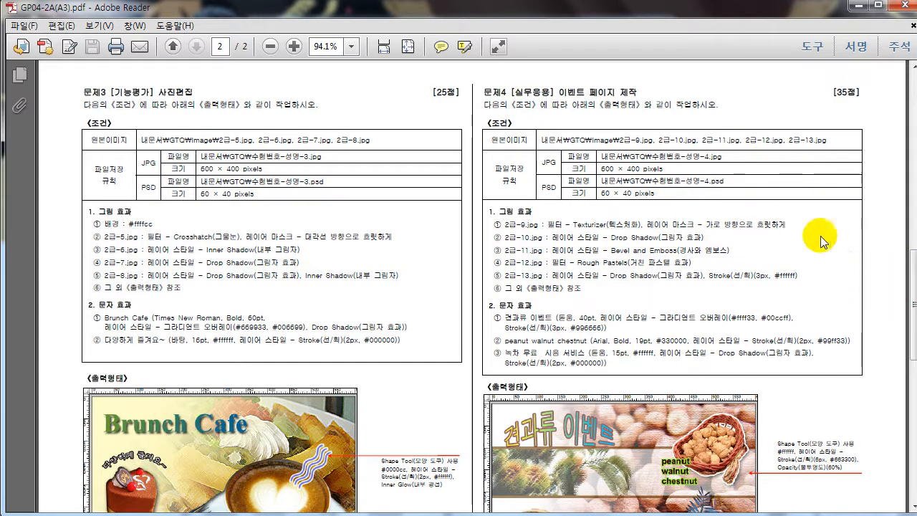
scroll(649, 205, down, 4)
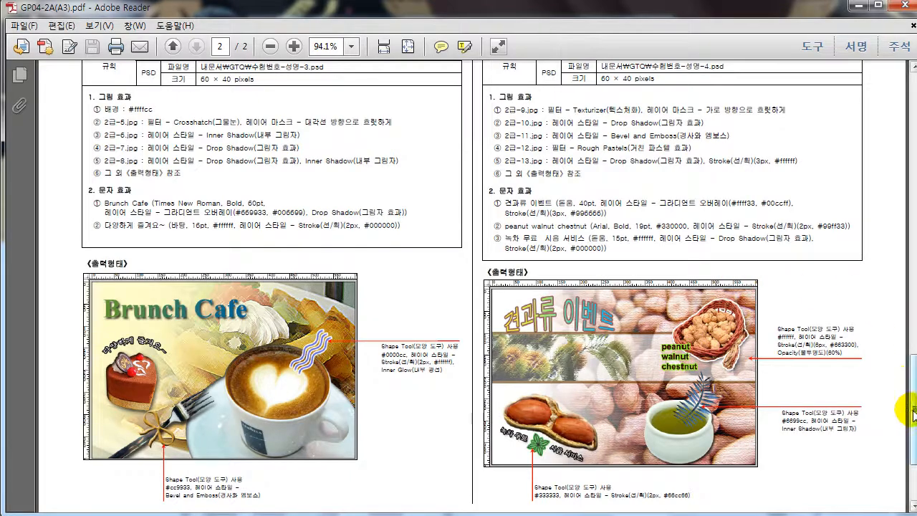
drag(913, 410, 915, 337)
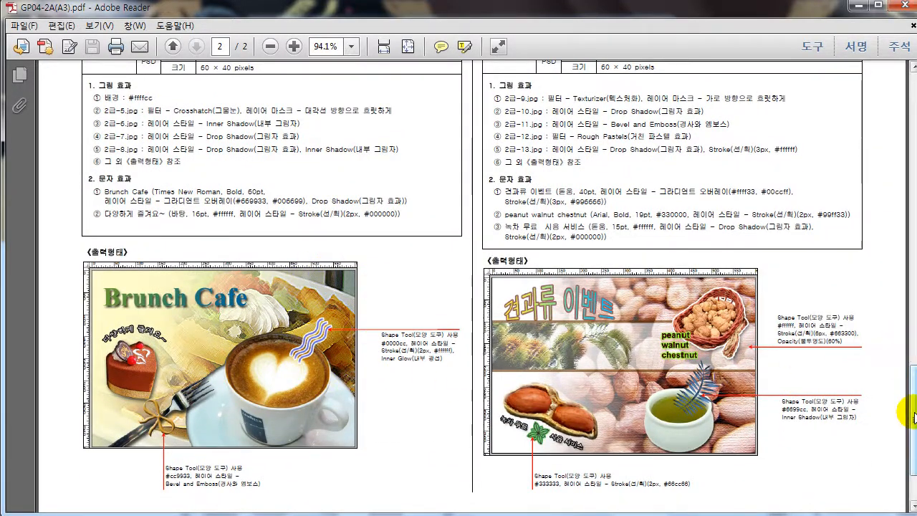
drag(914, 417, 915, 318)
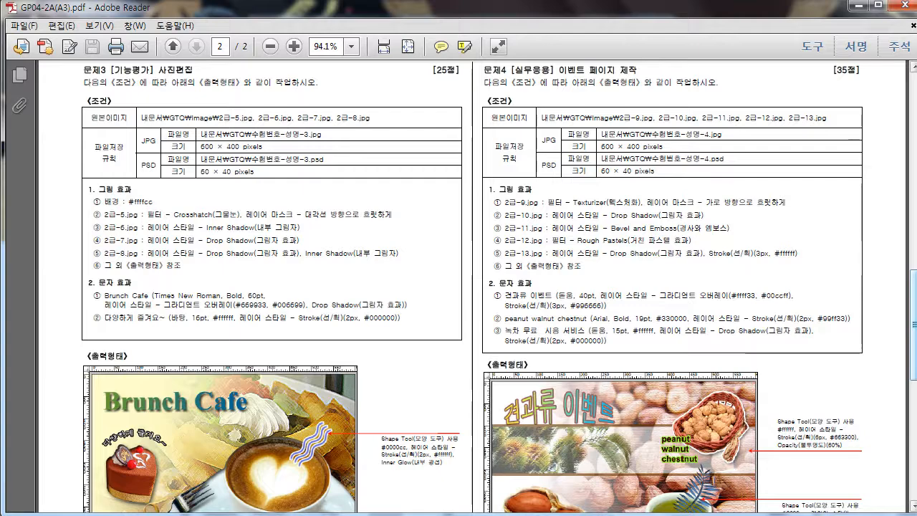
drag(912, 323, 910, 201)
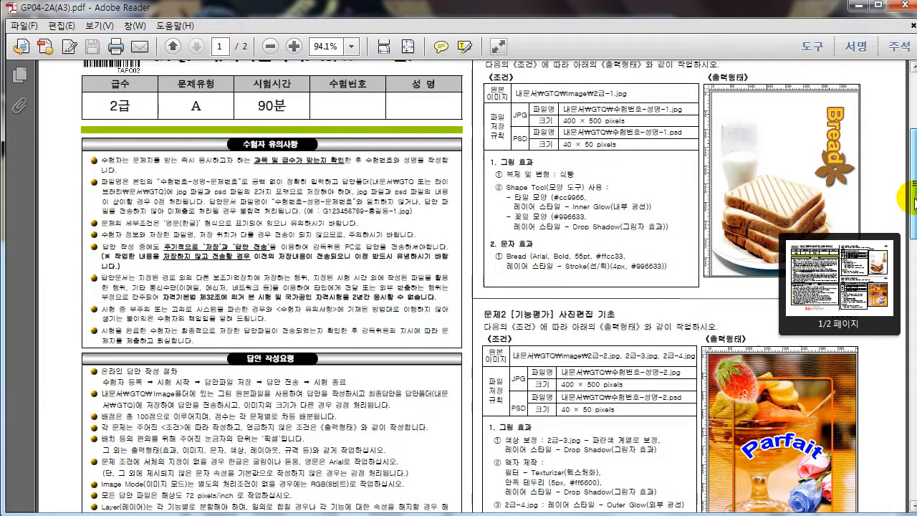
drag(911, 200, 911, 201)
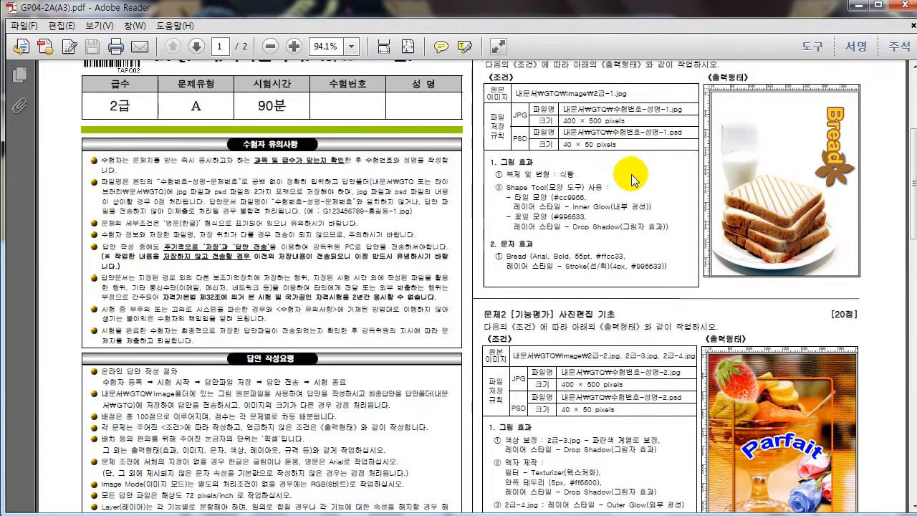
scroll(623, 158, up, 2)
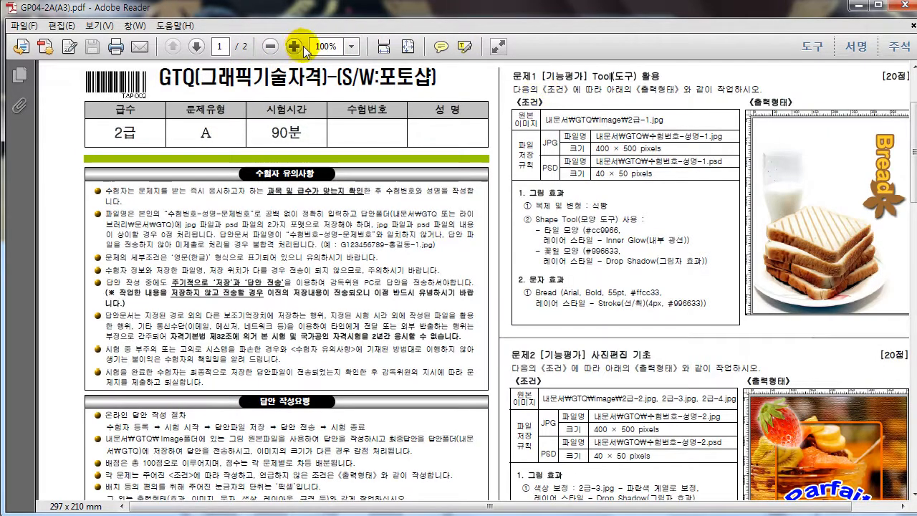
Read problem 1's conditions at 125% zoom, focusing on the petal shape's color and layer style and the Bread text effect
click(298, 47)
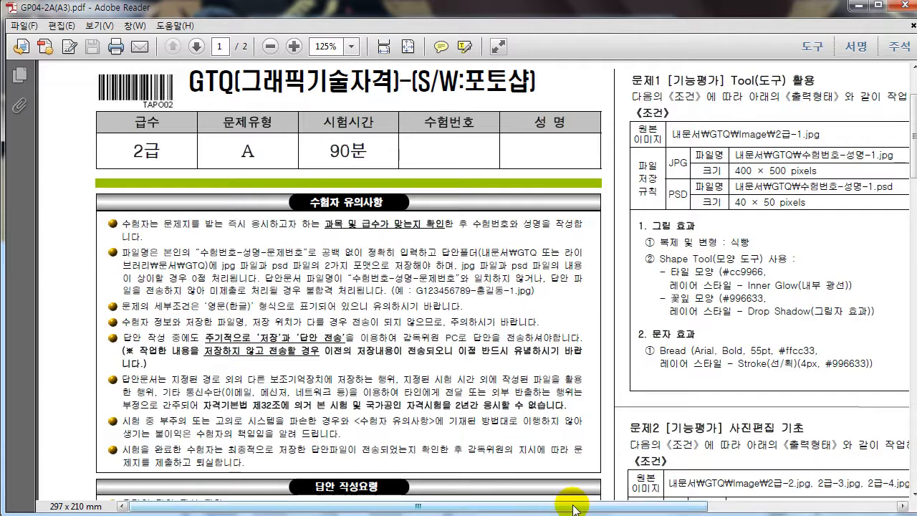
drag(573, 507, 760, 508)
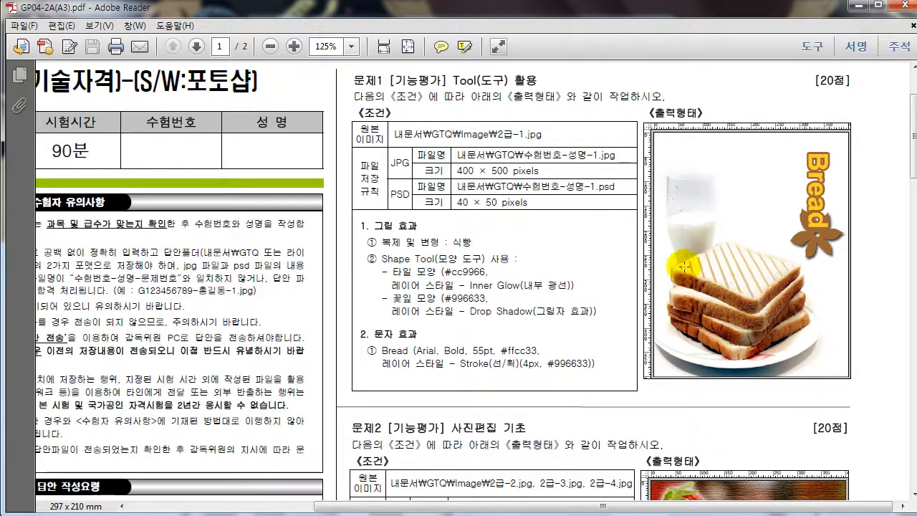
drag(393, 301, 432, 298)
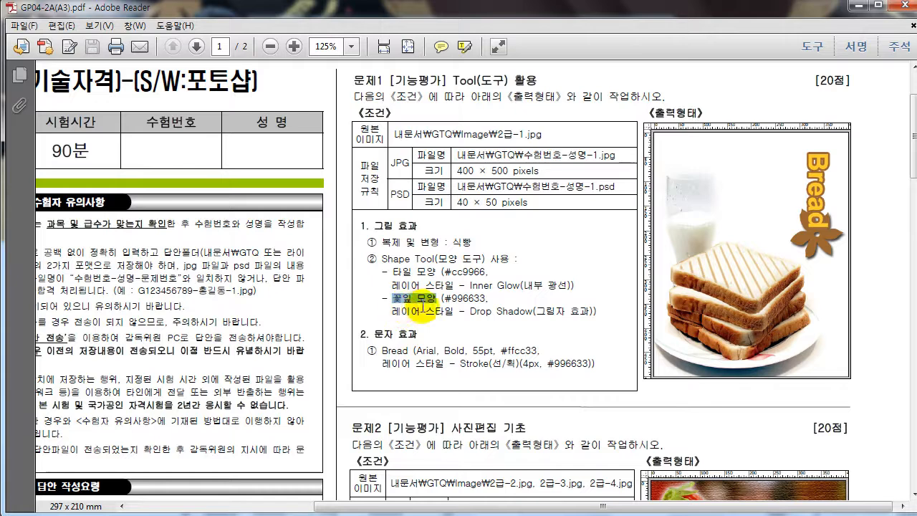
drag(452, 298, 587, 313)
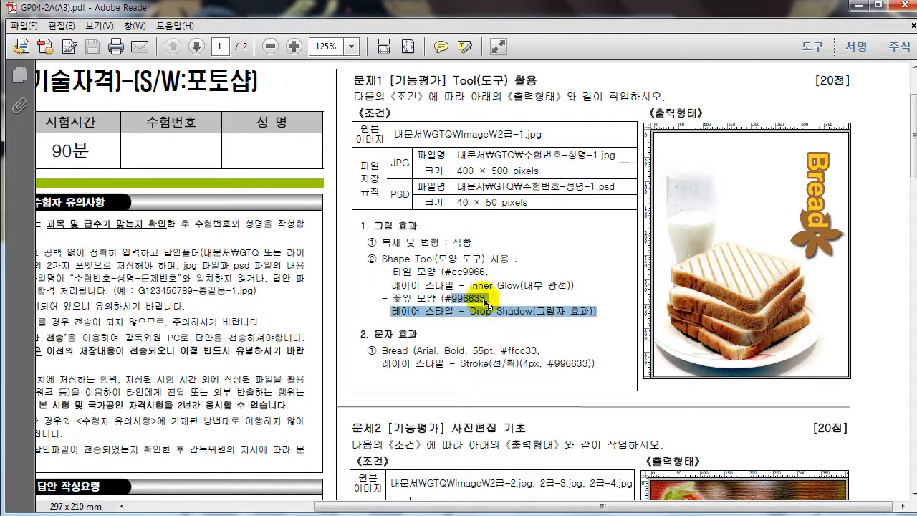
double_click(387, 351)
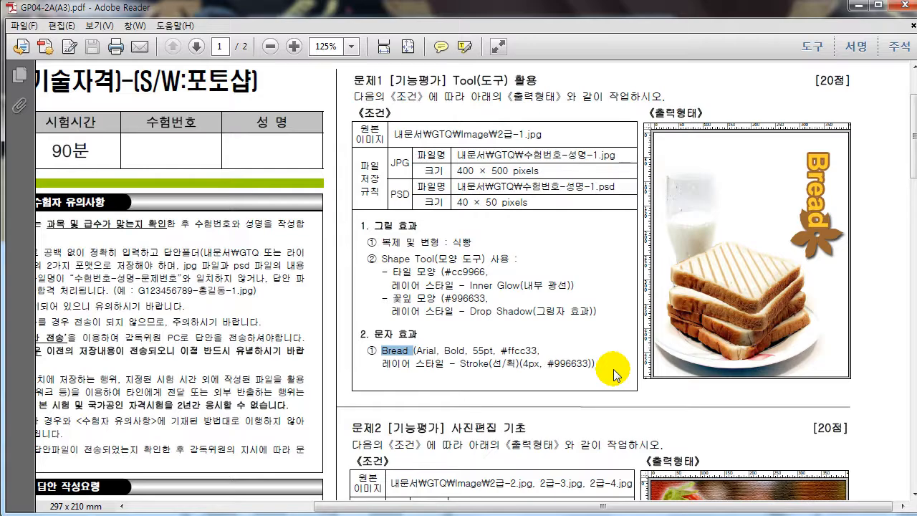
Switch to Photoshop and open 문제.JPG from the 예제\01_01 folder of 58_GTQ포토샵CS6_2급기출
key(alt+Tab)
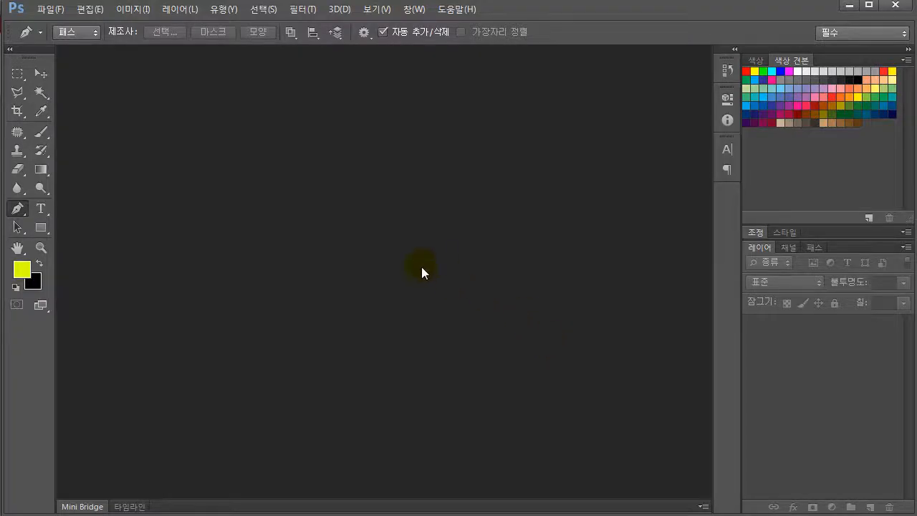
click(52, 9)
click(60, 38)
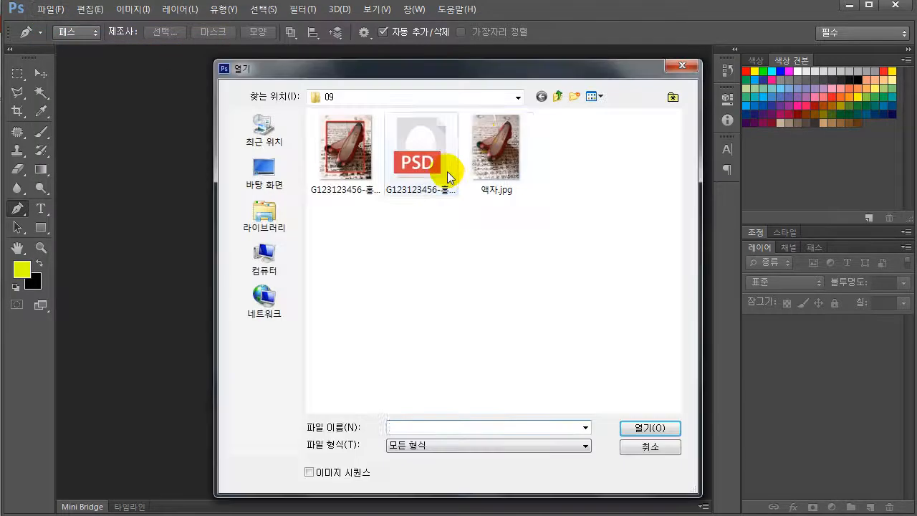
click(560, 96)
click(560, 95)
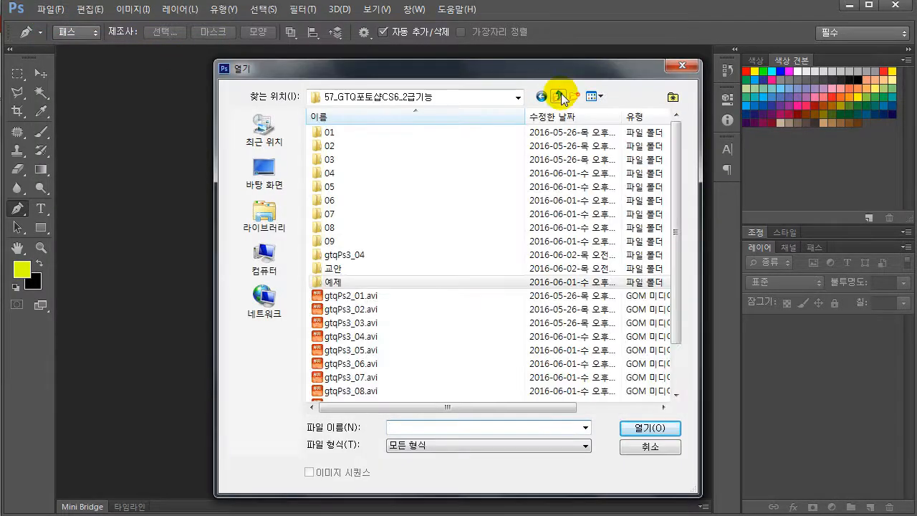
click(558, 97)
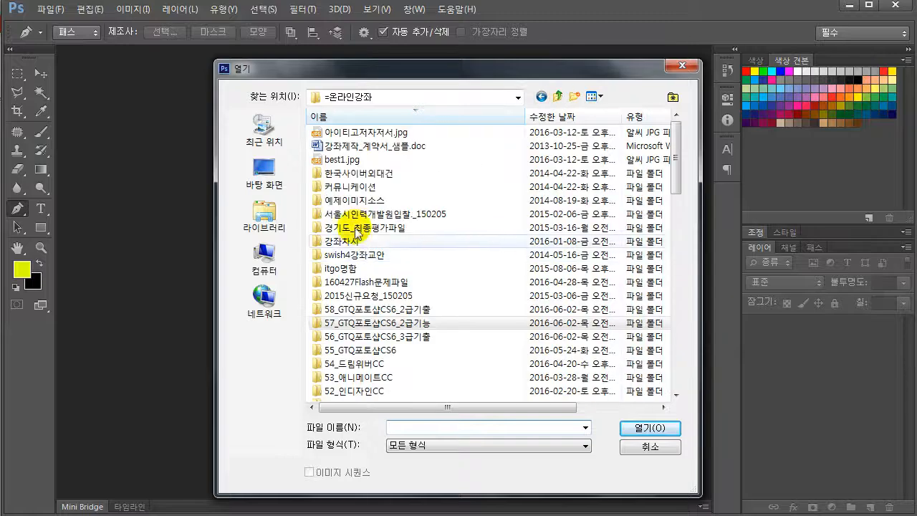
double_click(380, 308)
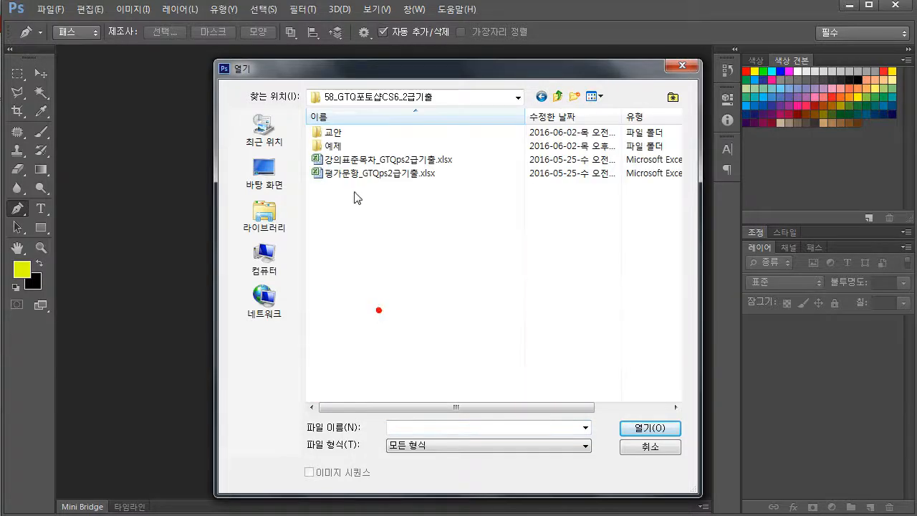
double_click(348, 144)
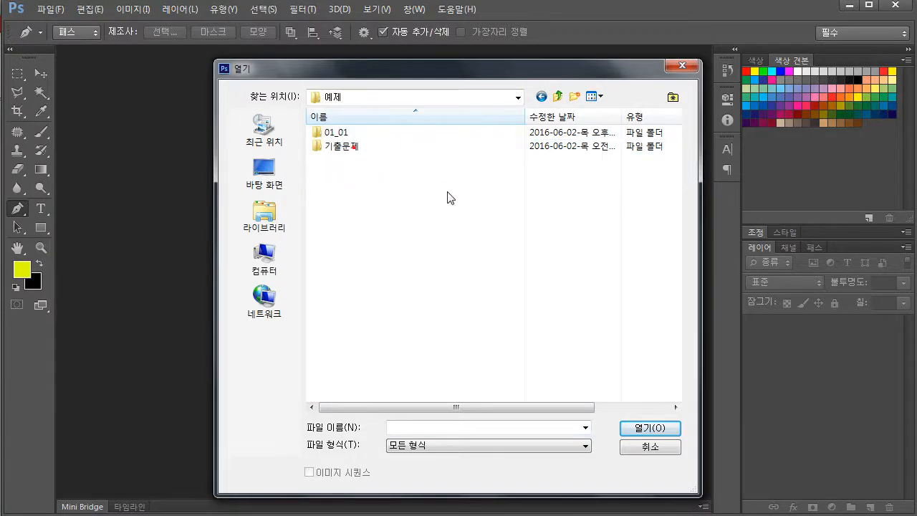
click(347, 134)
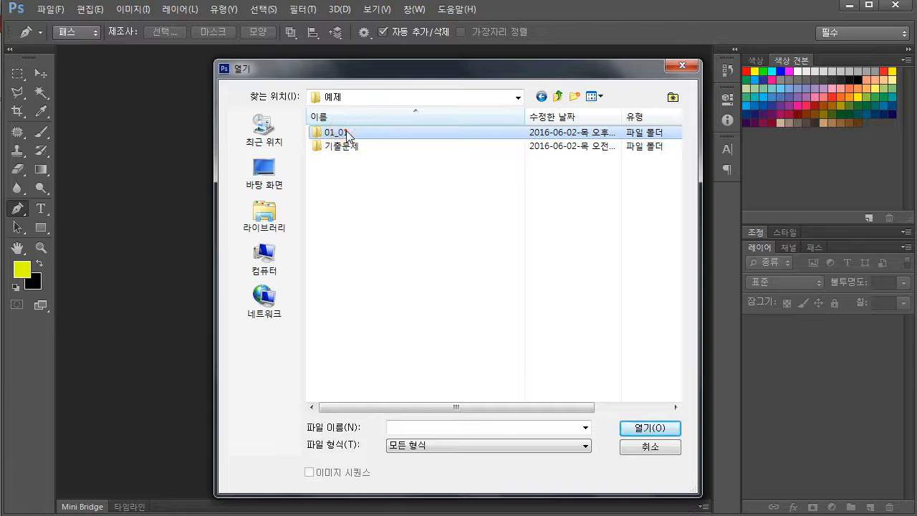
double_click(347, 134)
click(359, 176)
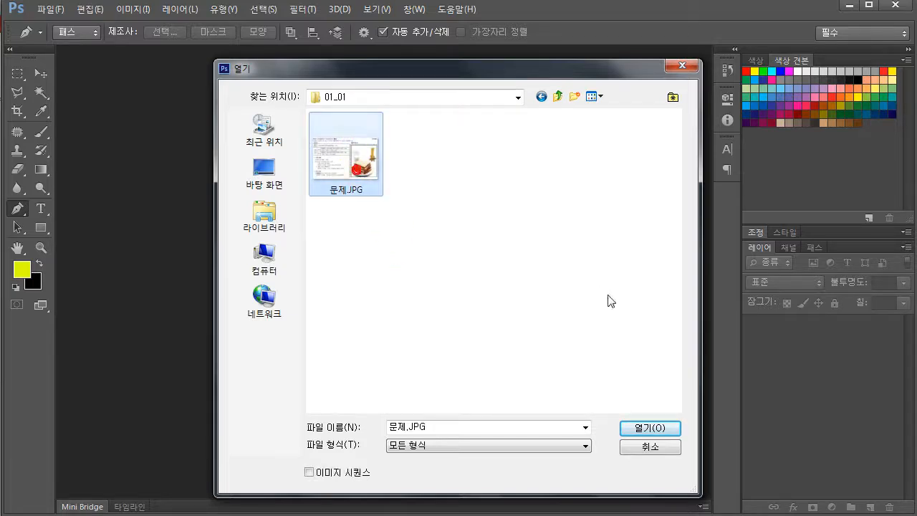
click(646, 427)
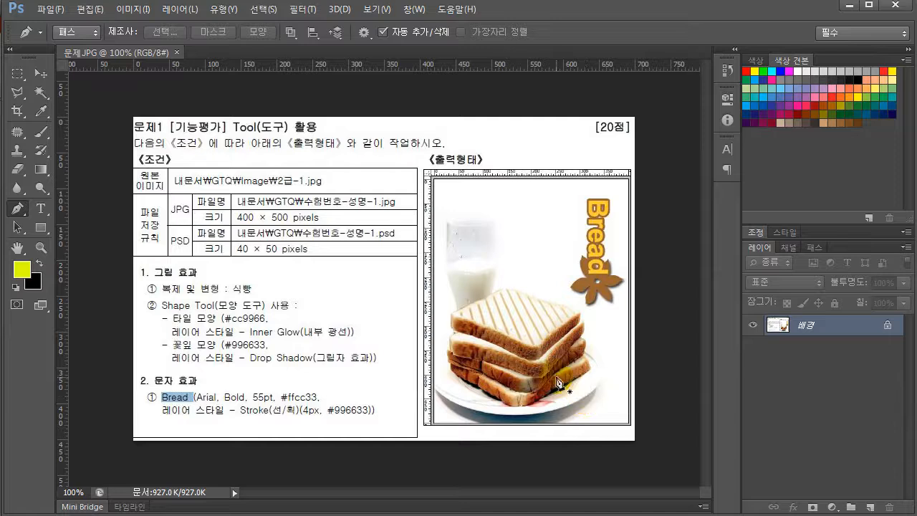
Start a new document and name it with the candidate's exam number and name, ending in -1
click(20, 75)
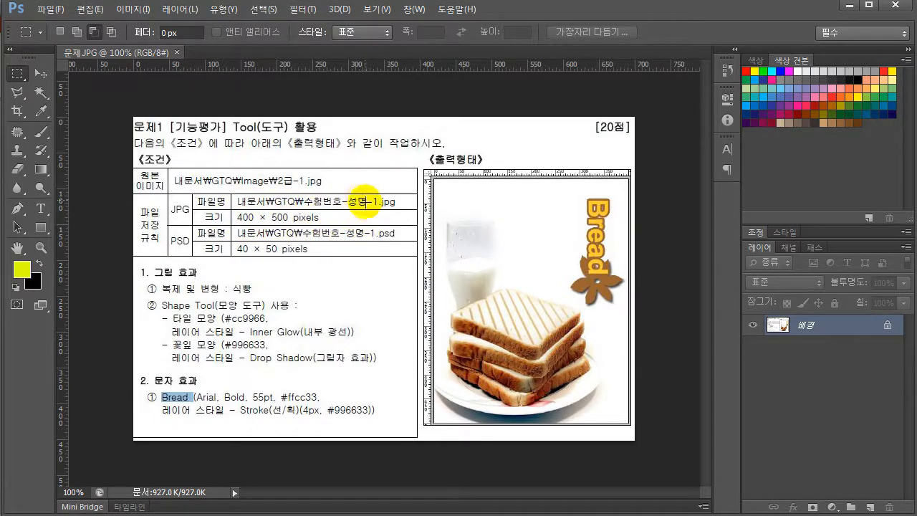
click(50, 10)
click(68, 25)
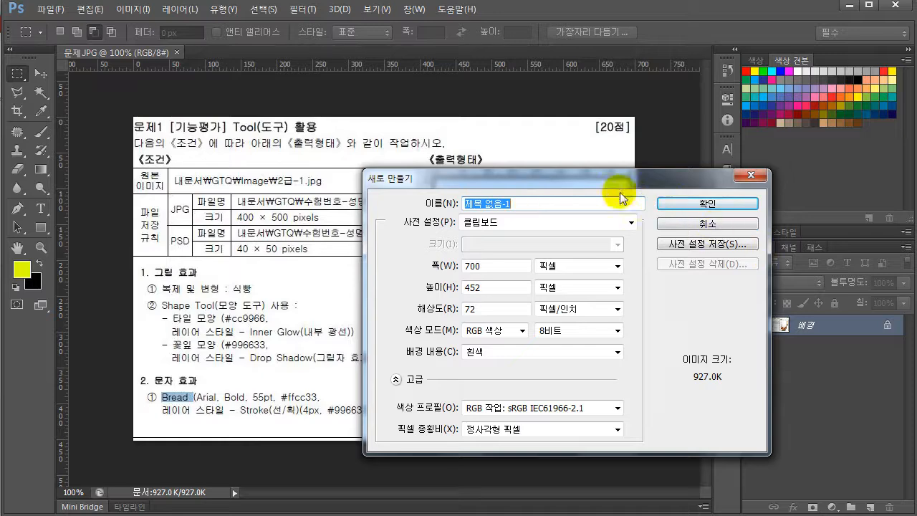
drag(573, 180, 607, 220)
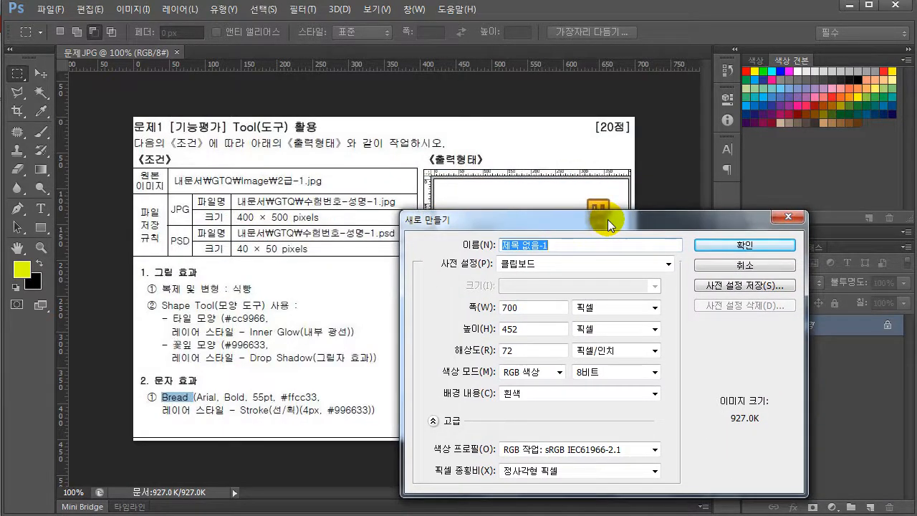
key(BackSpace)
text(G123456789-홍길동)
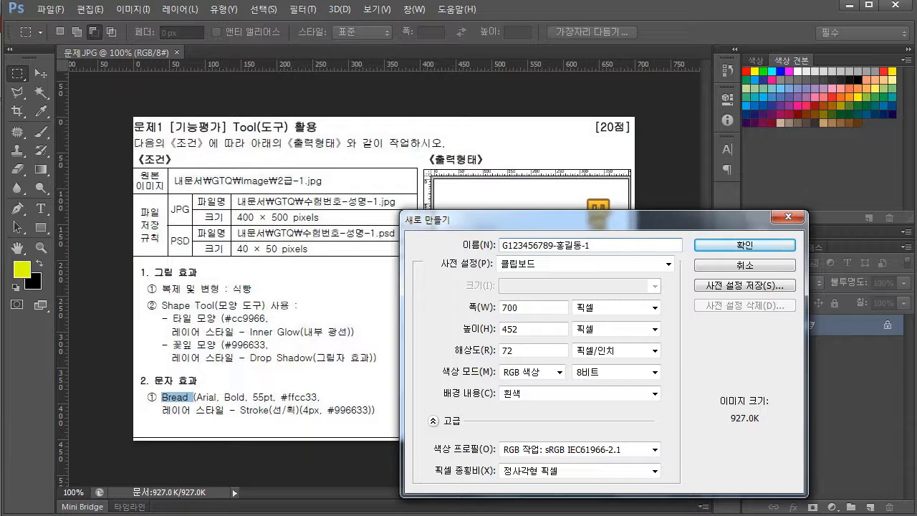
Set the new document's width to 400 pixels and height to 500 pixels, and create it
double_click(528, 307)
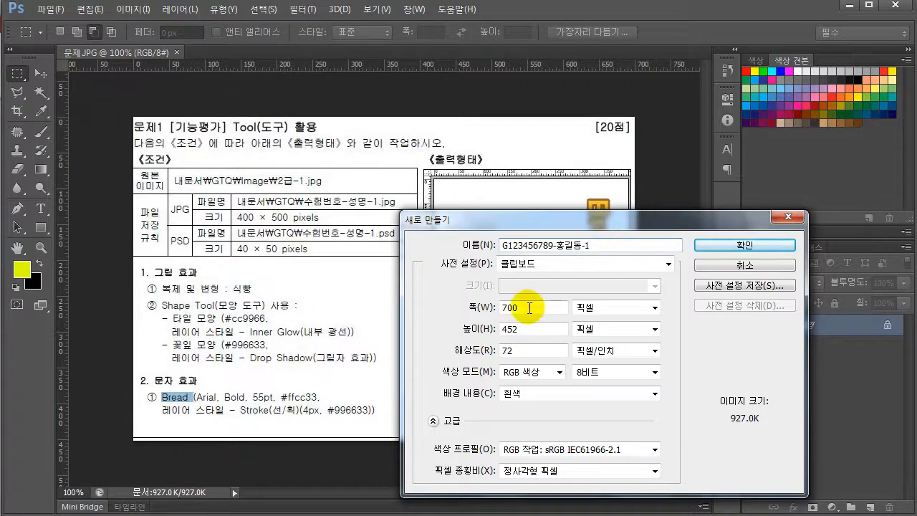
text(400)
key(Tab)
key(Tab)
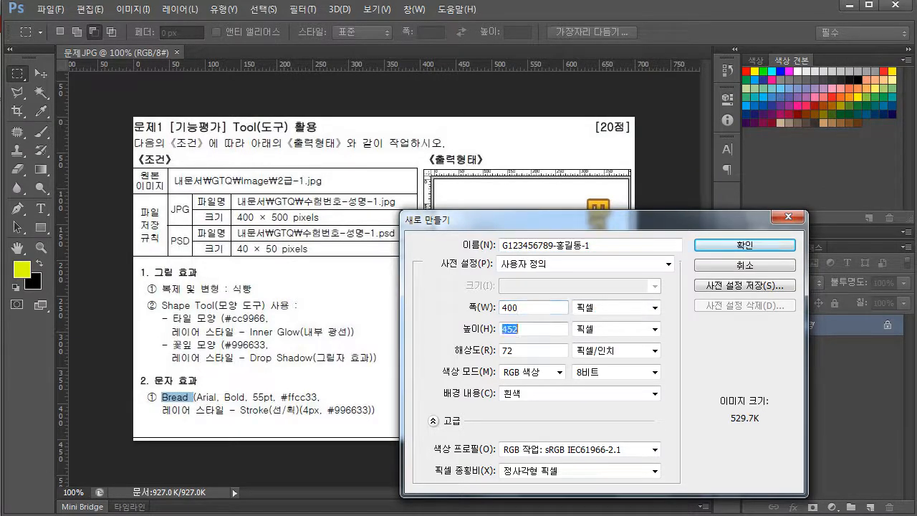
text(500)
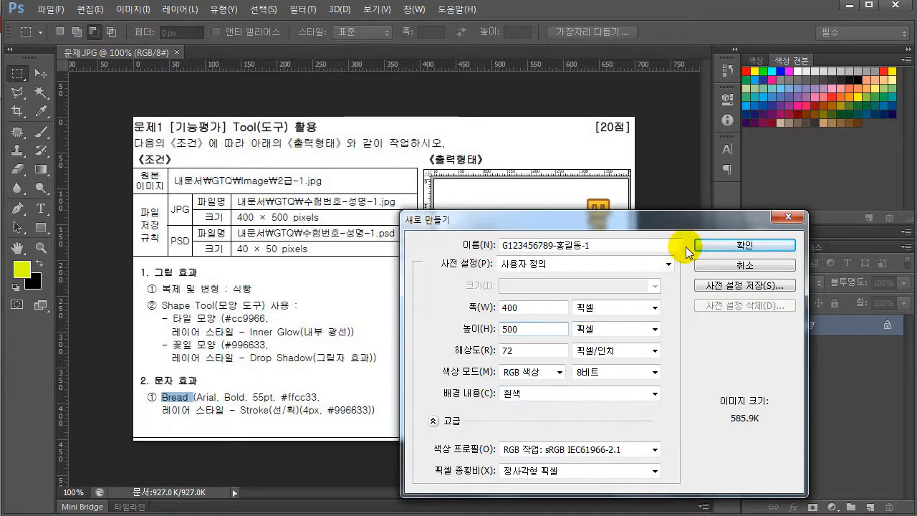
click(711, 247)
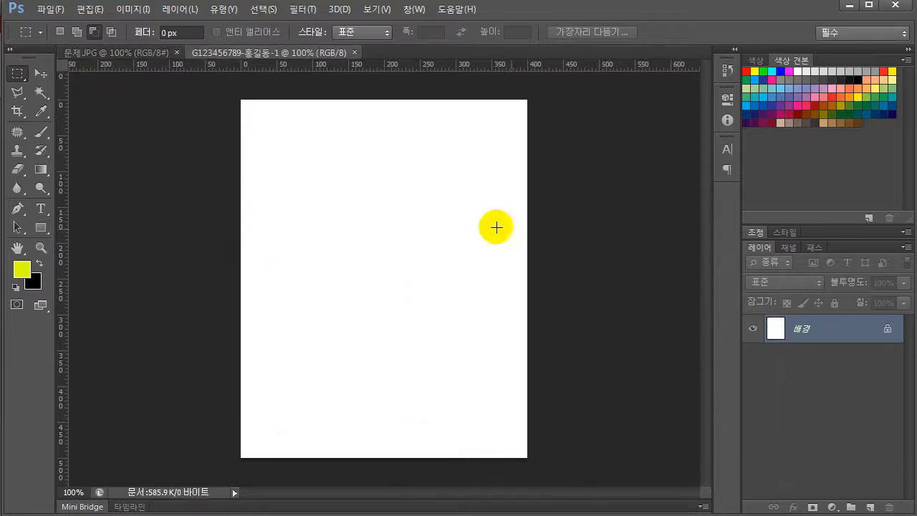
Return to 문제.JPG and browse for the source image in 기출문제\[포토샵]16104_GTQ 2급(A)_문제및모범답안\소스파일
click(121, 50)
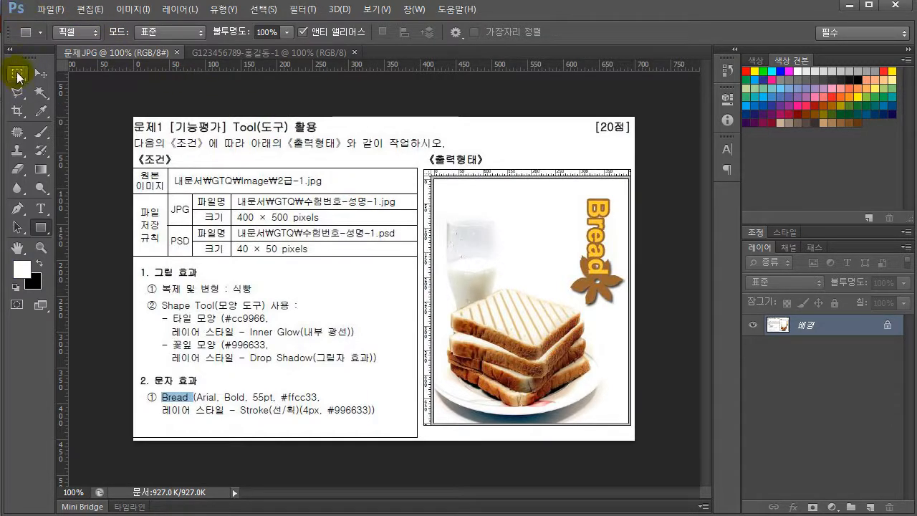
click(18, 74)
click(49, 9)
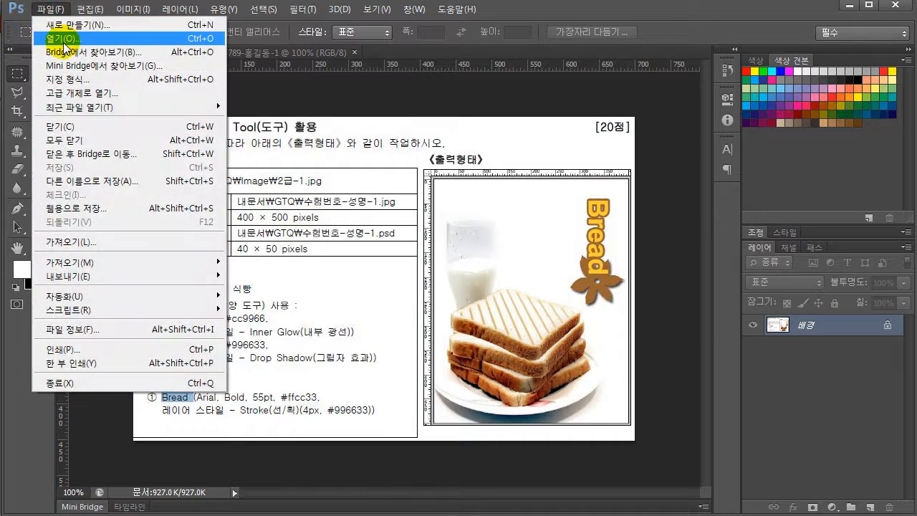
click(64, 46)
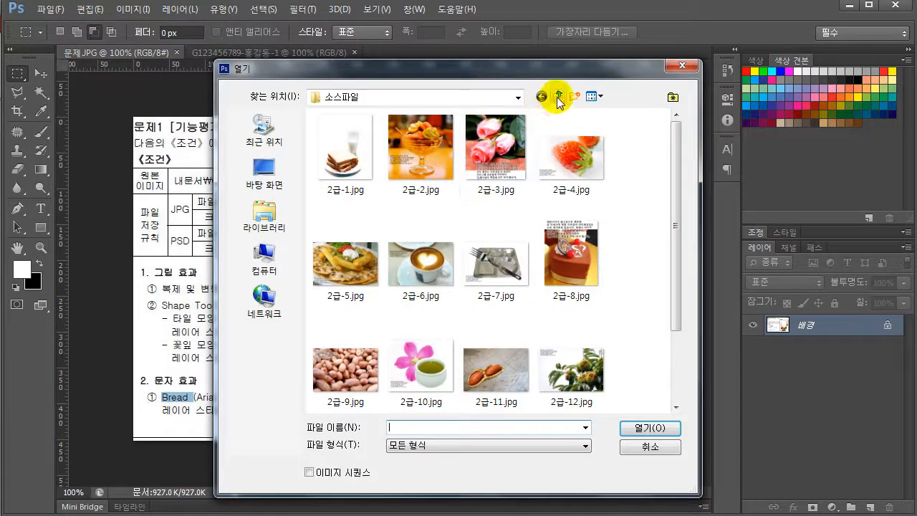
click(560, 97)
click(557, 97)
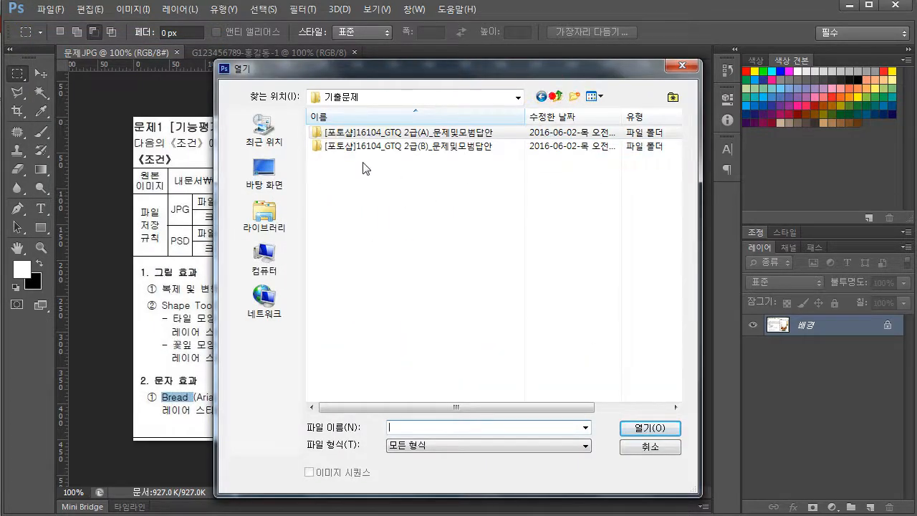
click(556, 97)
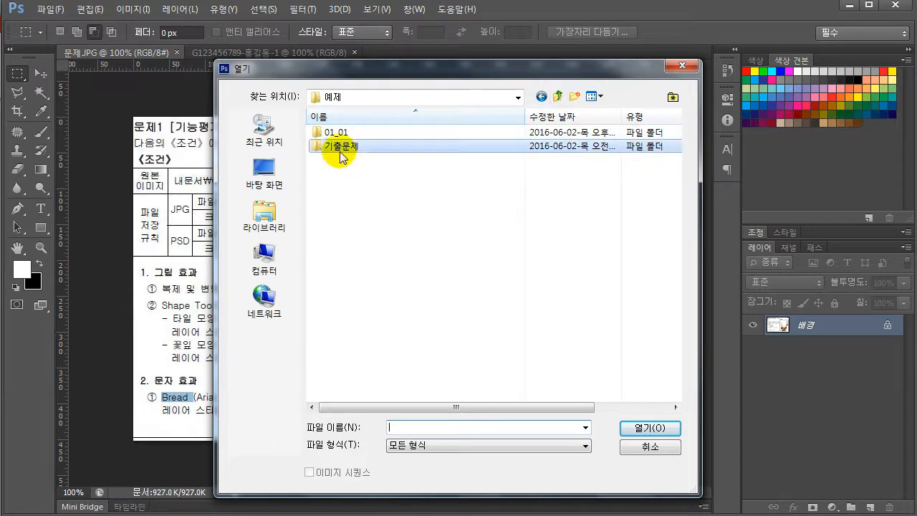
double_click(349, 147)
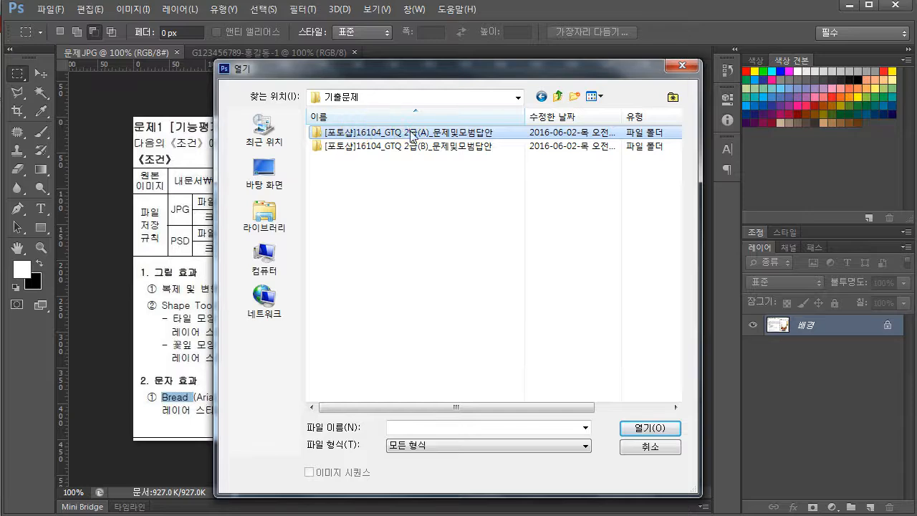
double_click(362, 133)
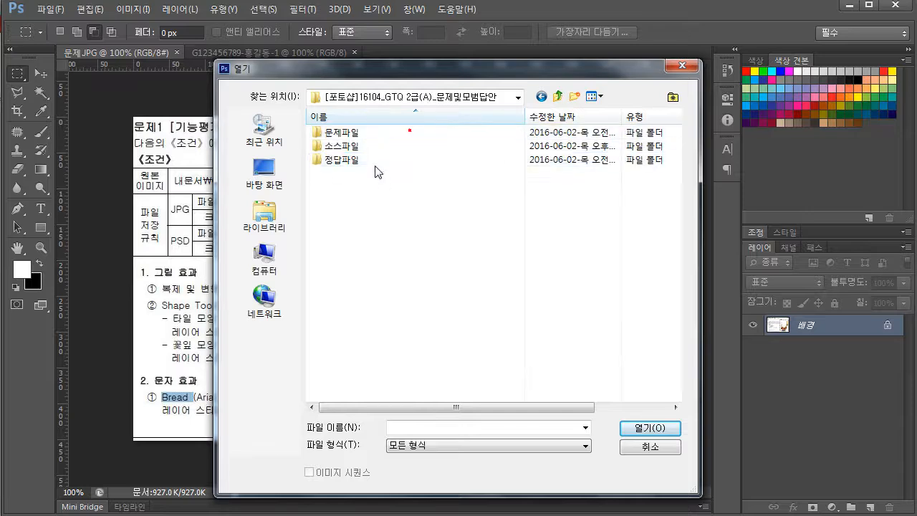
double_click(340, 147)
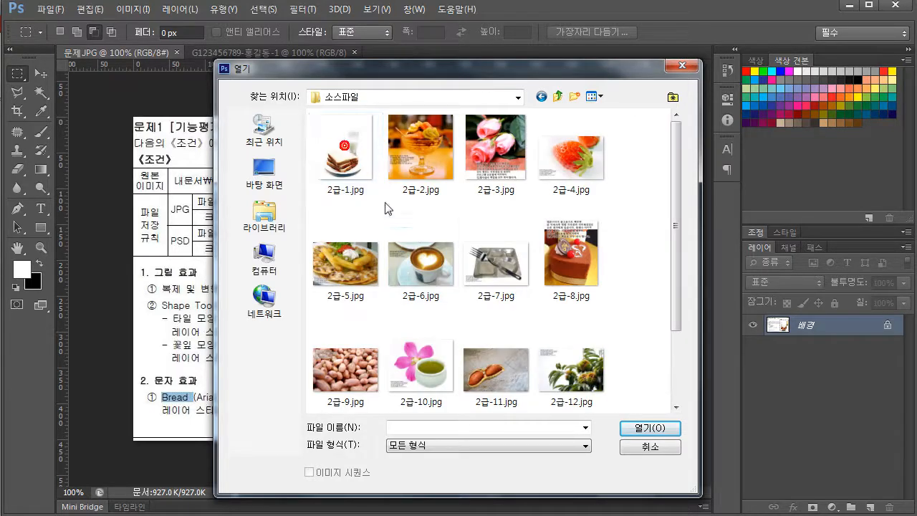
Check the source file name in problem 1's conditions and open 2급-1.jpg
click(349, 173)
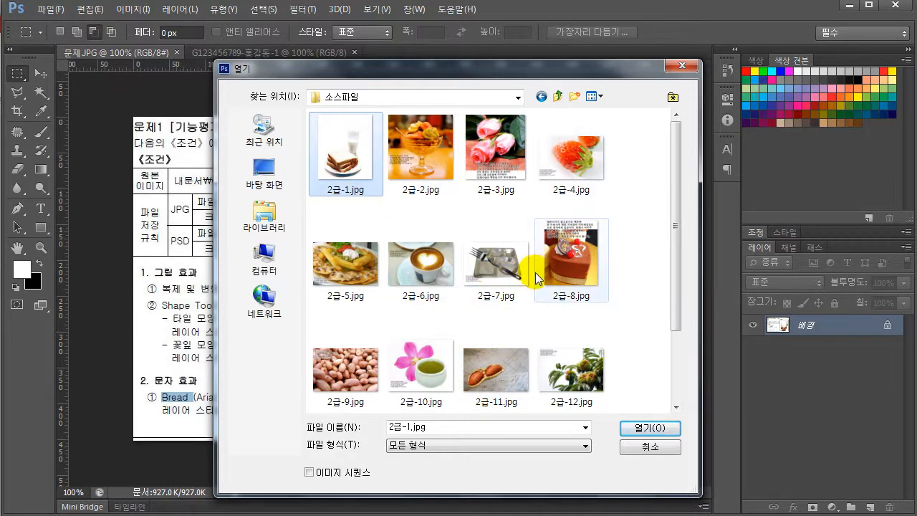
drag(331, 71, 304, 212)
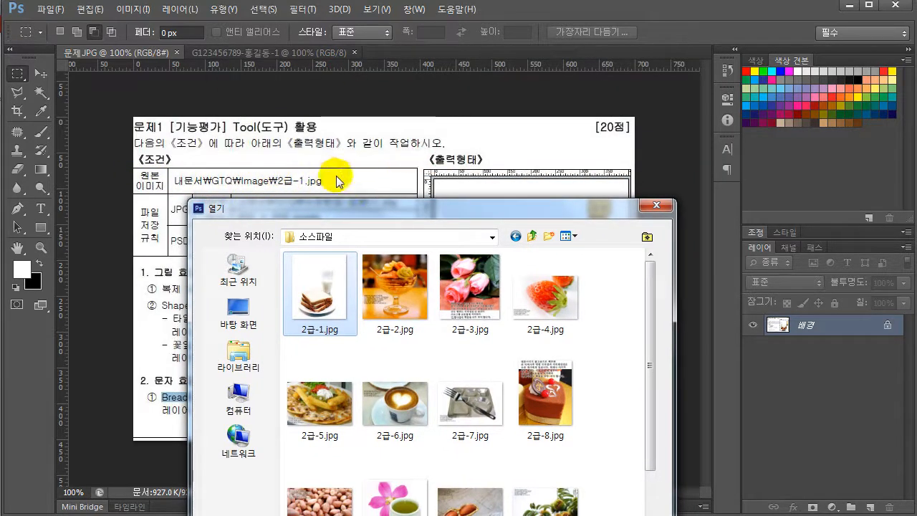
drag(359, 214, 554, 86)
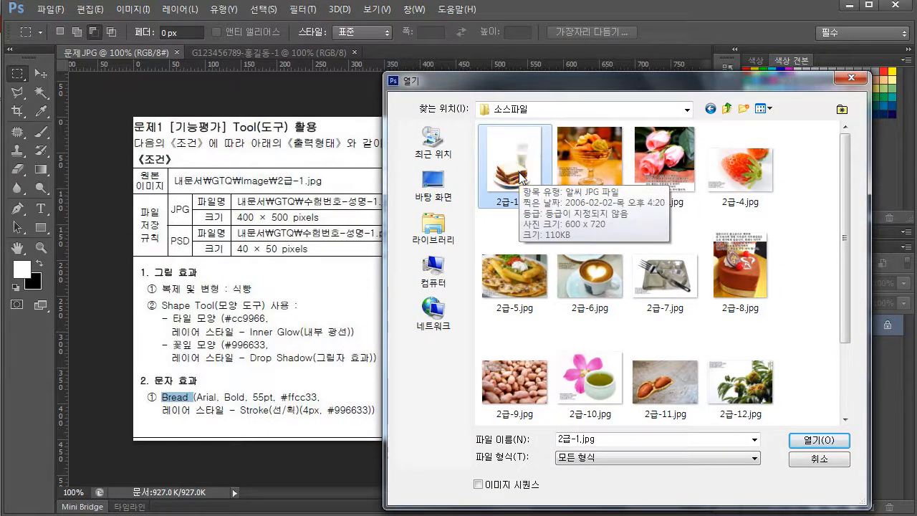
click(818, 440)
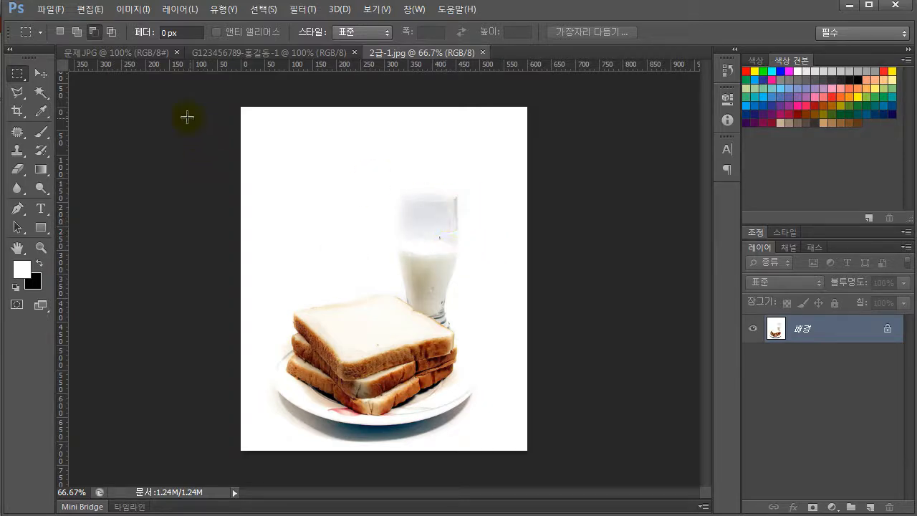
Copy the entire 2급-1.jpg image and paste it into the new 400 × 500 pixel document
click(215, 52)
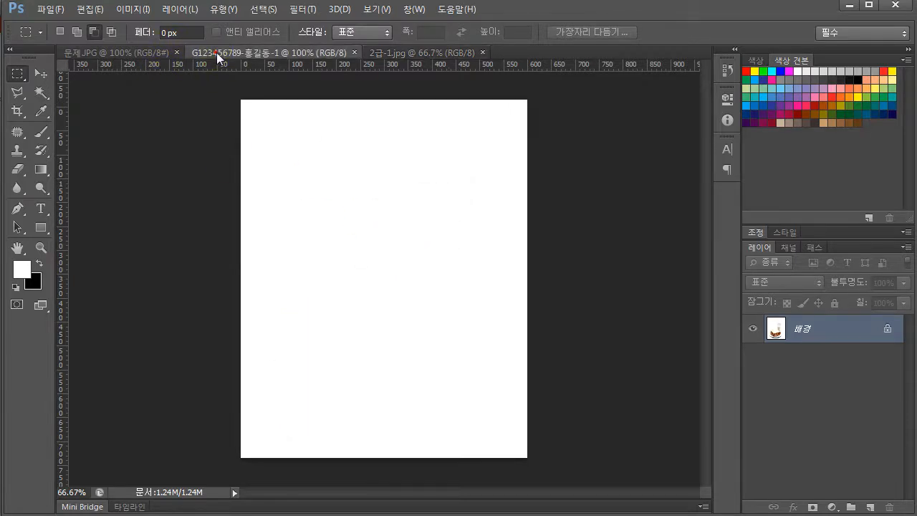
click(414, 55)
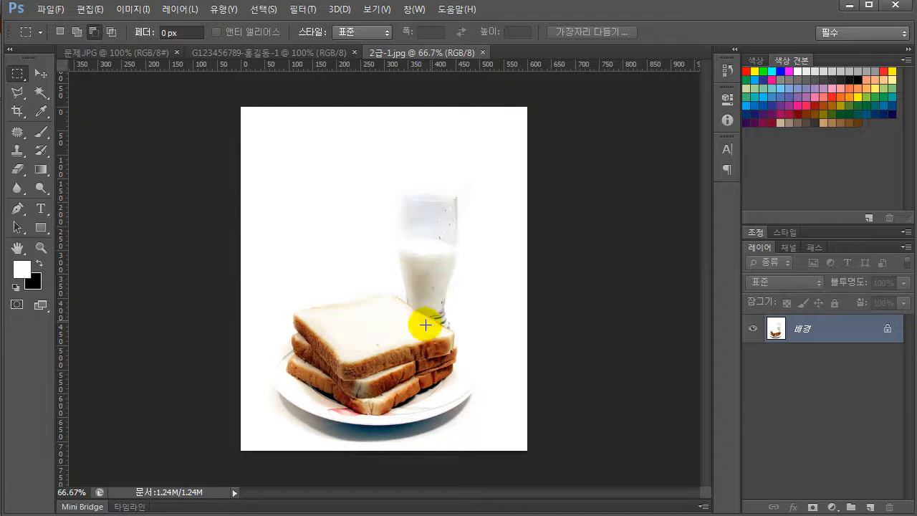
click(266, 13)
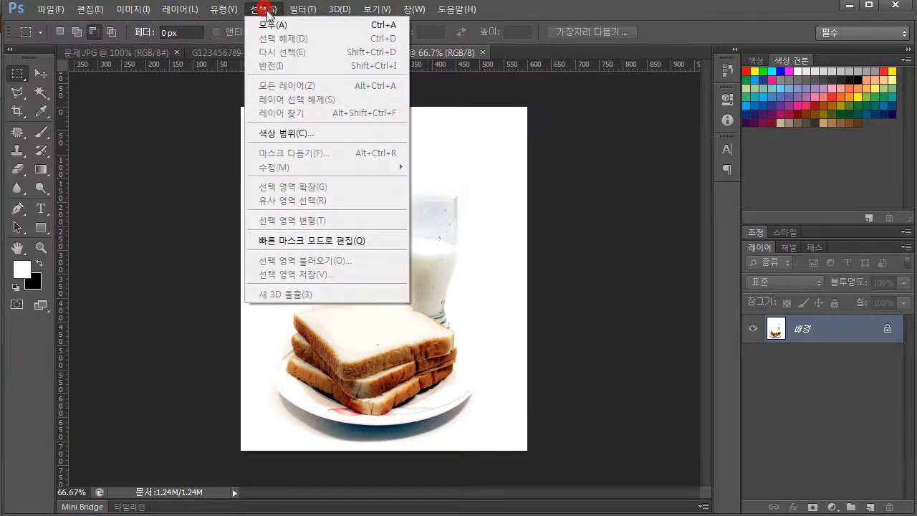
click(382, 29)
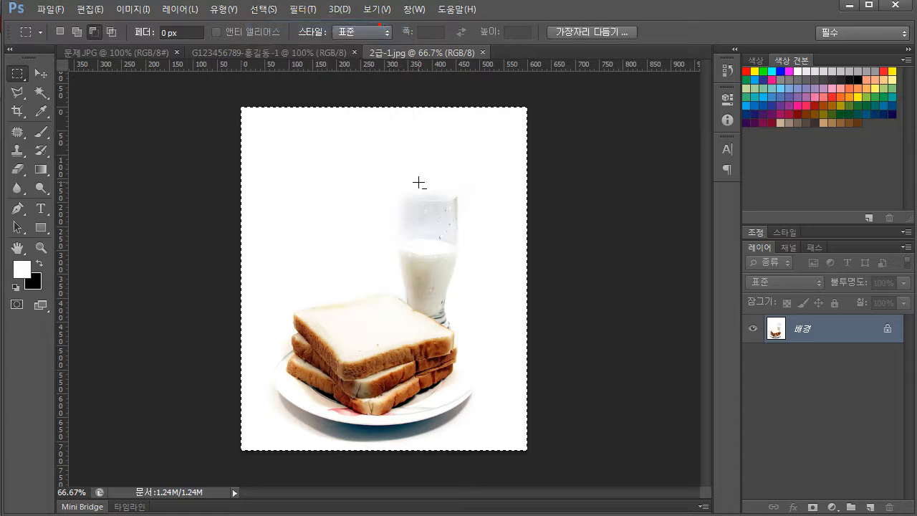
click(90, 9)
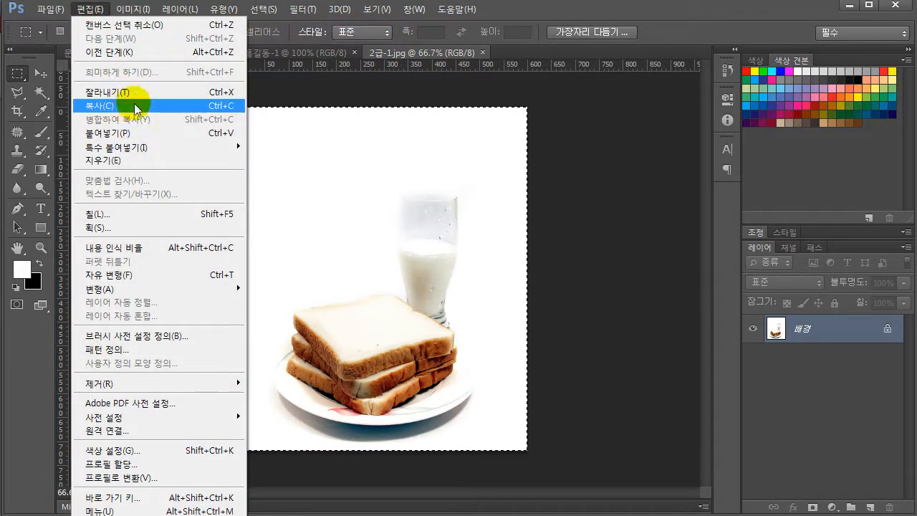
click(205, 106)
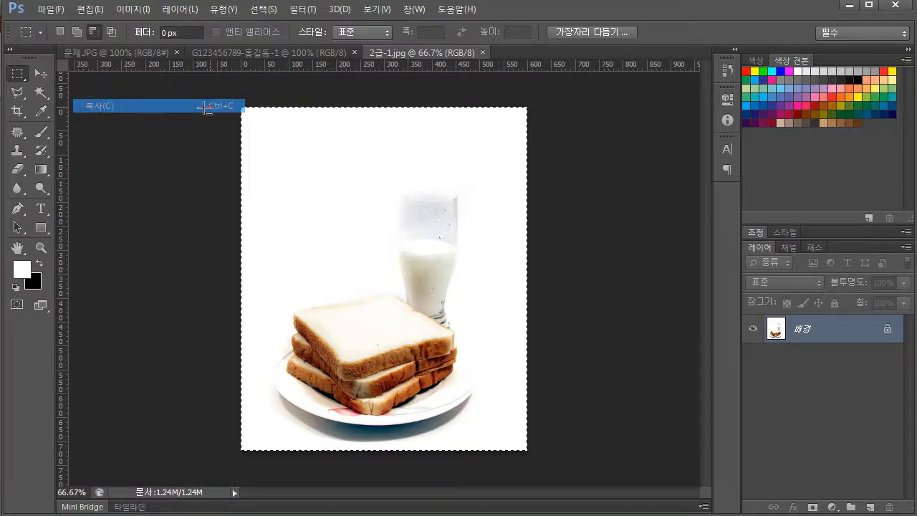
click(232, 54)
click(98, 10)
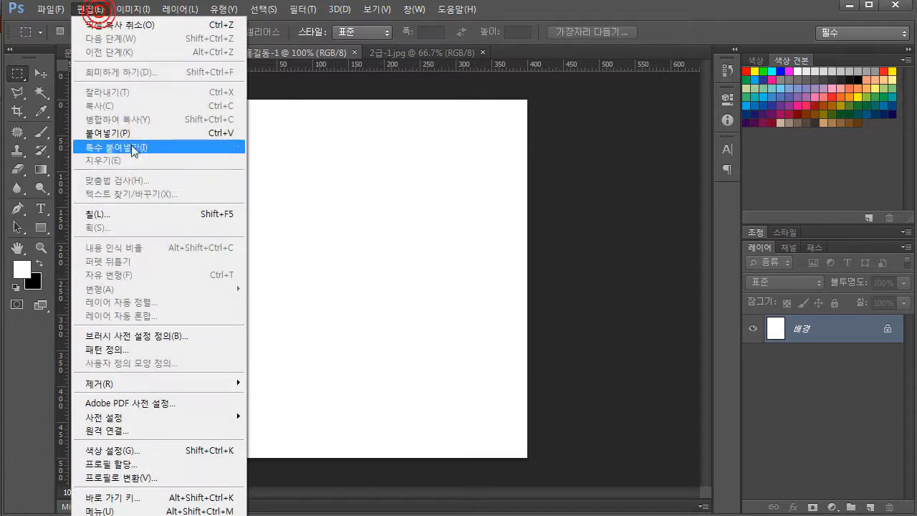
drag(129, 132, 219, 136)
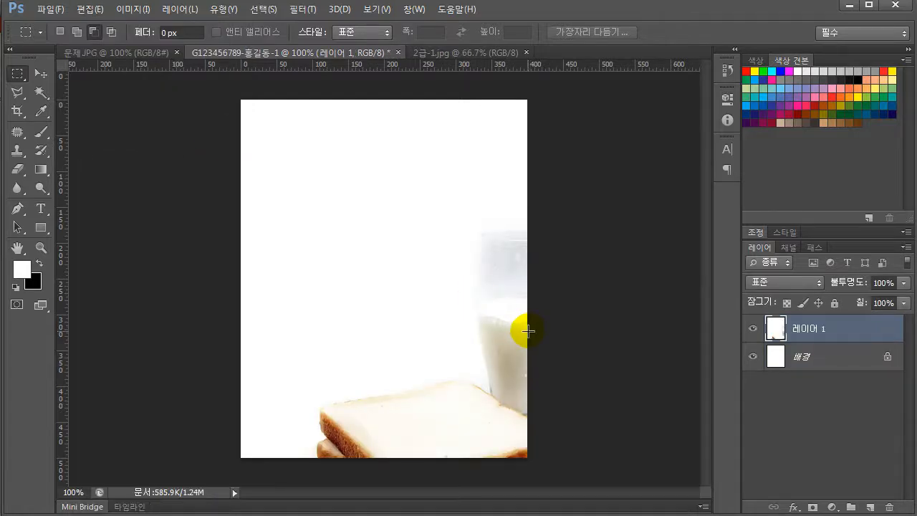
Compare 2급-1.jpg at 100% zoom with the pasted image in the answer document
click(453, 51)
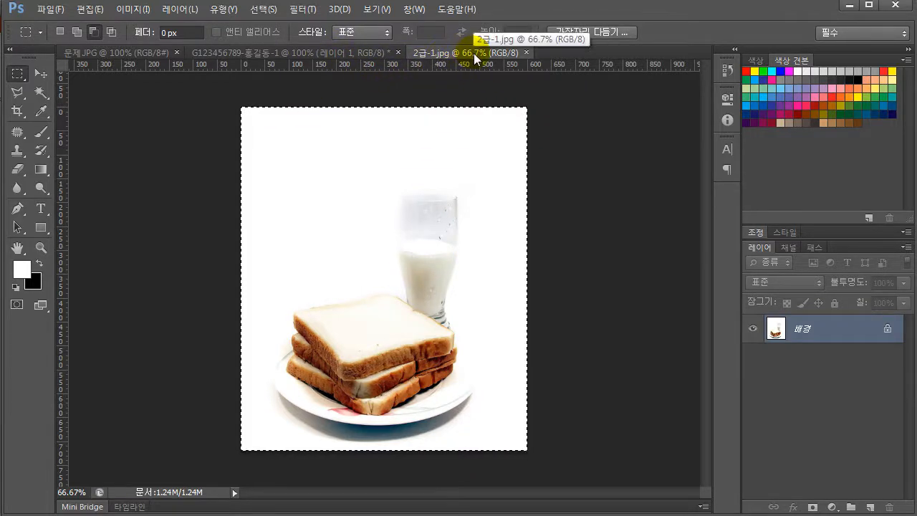
click(41, 248)
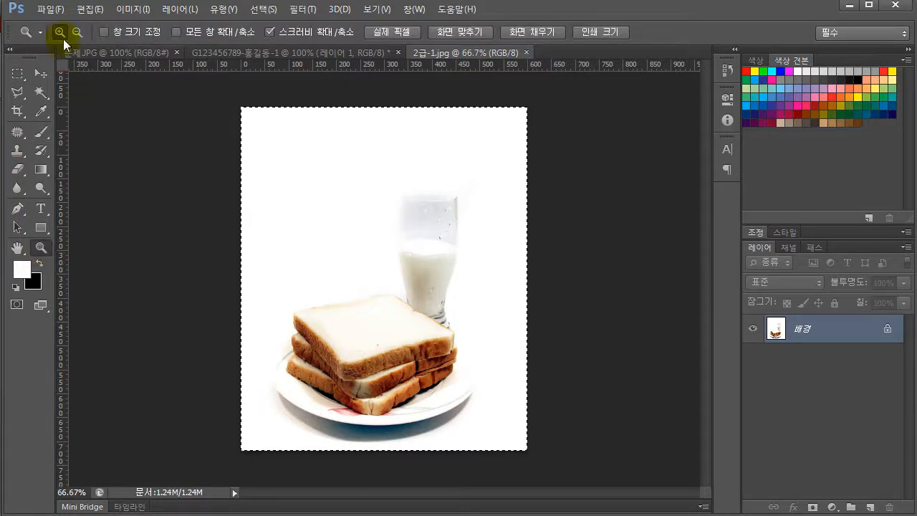
click(376, 291)
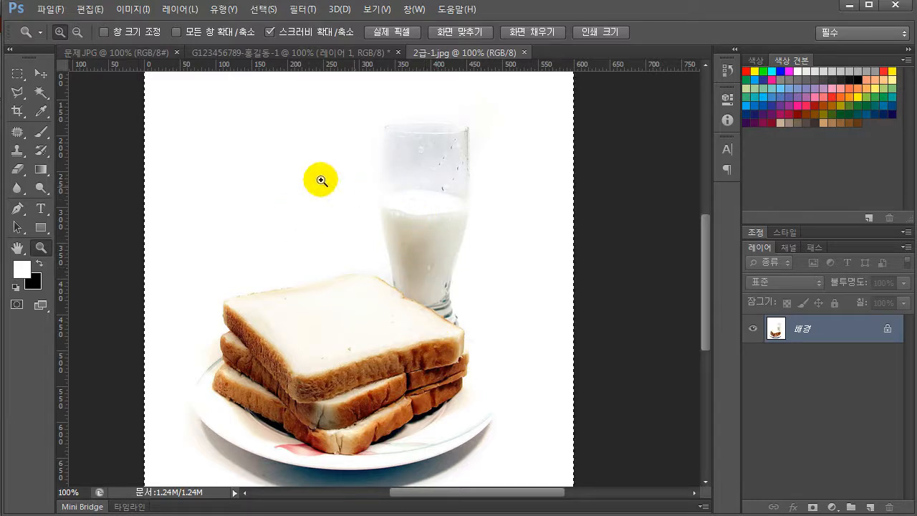
click(292, 55)
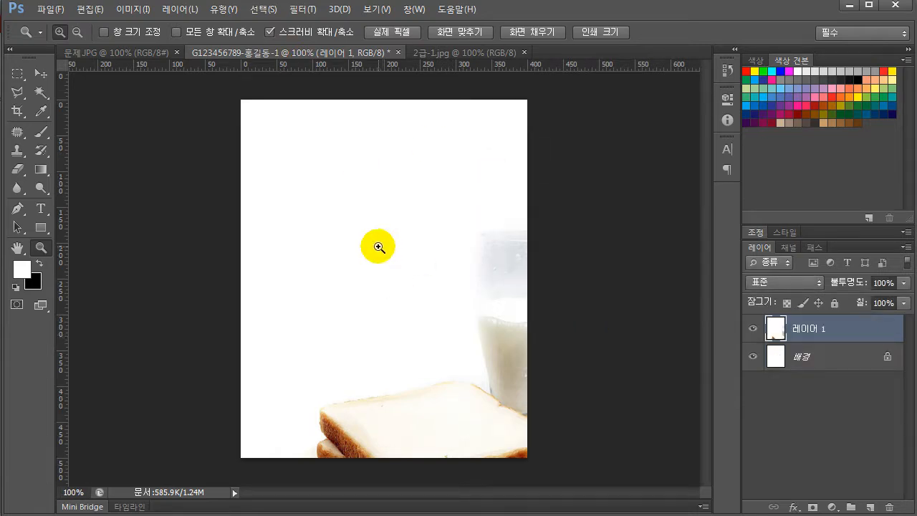
Check the target layout in 문제.JPG and start a free transform of the pasted bread layer in the answer document
click(122, 53)
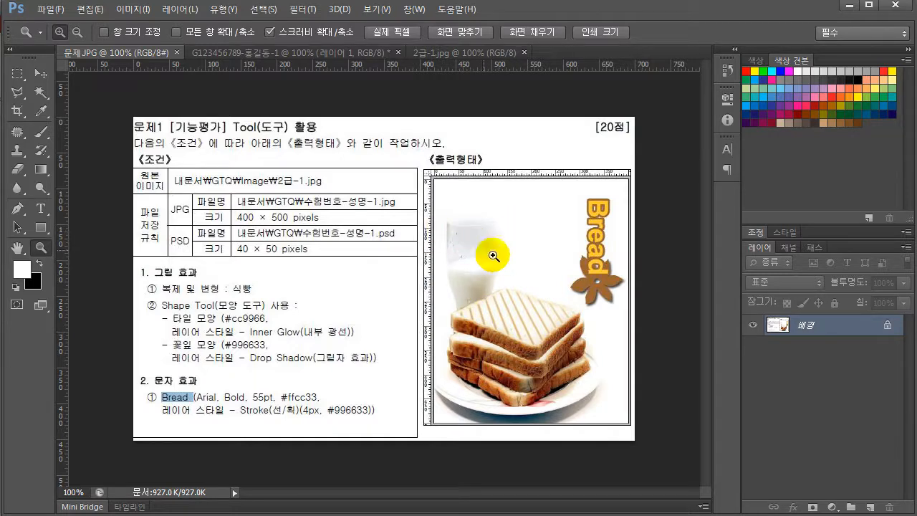
click(298, 52)
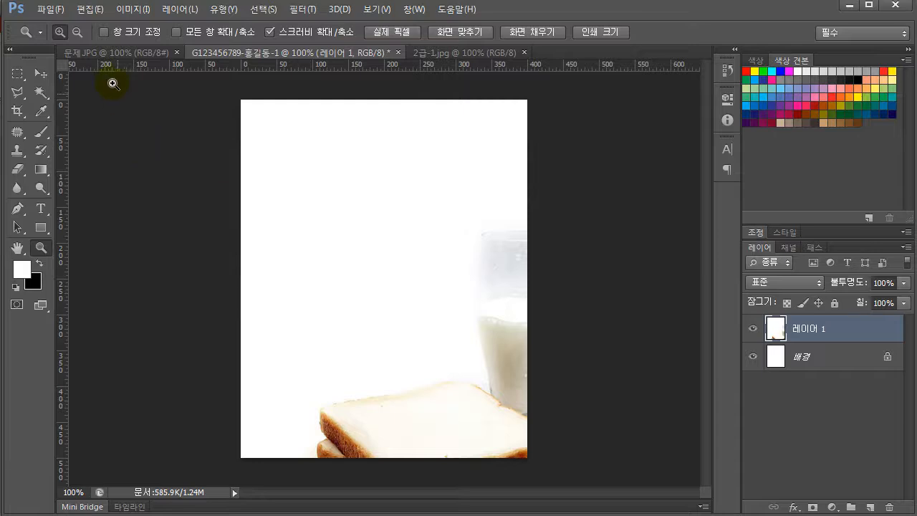
click(90, 10)
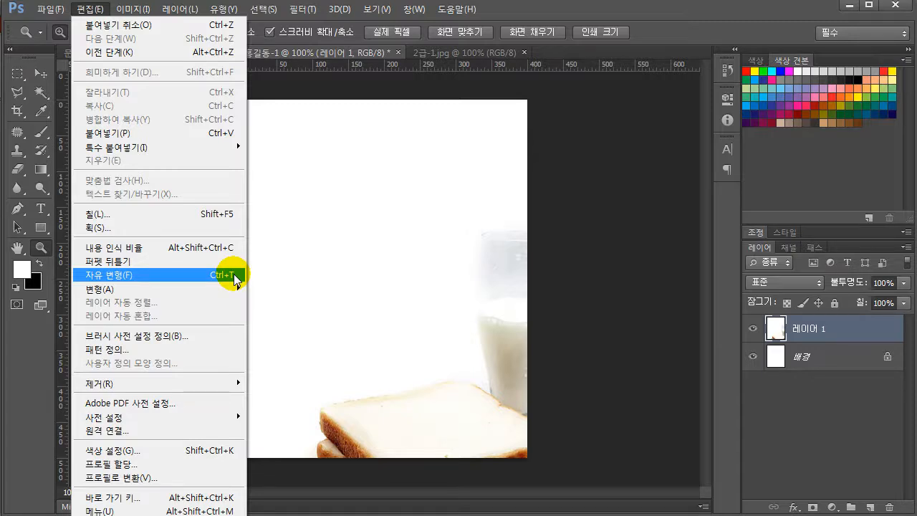
click(118, 273)
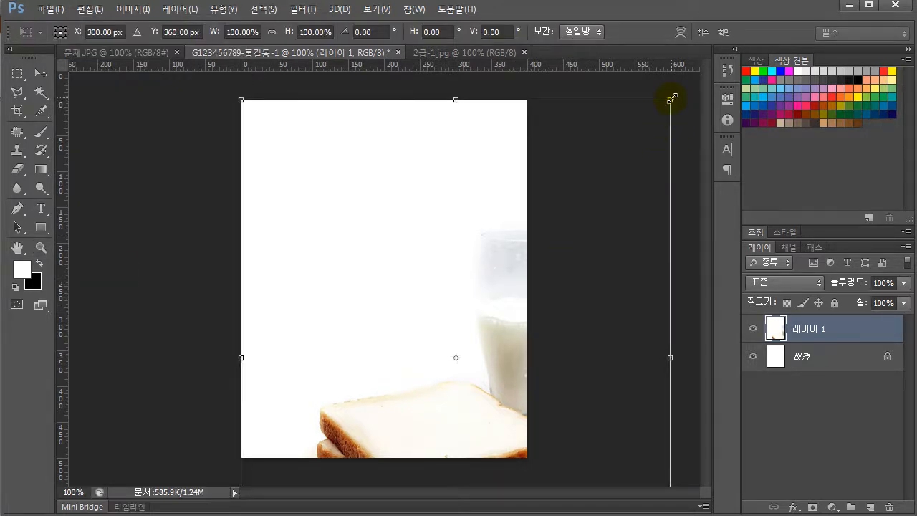
Try resizing the layer non-proportionally and distorting its upper-right corner, undoing each change
drag(670, 100, 385, 57)
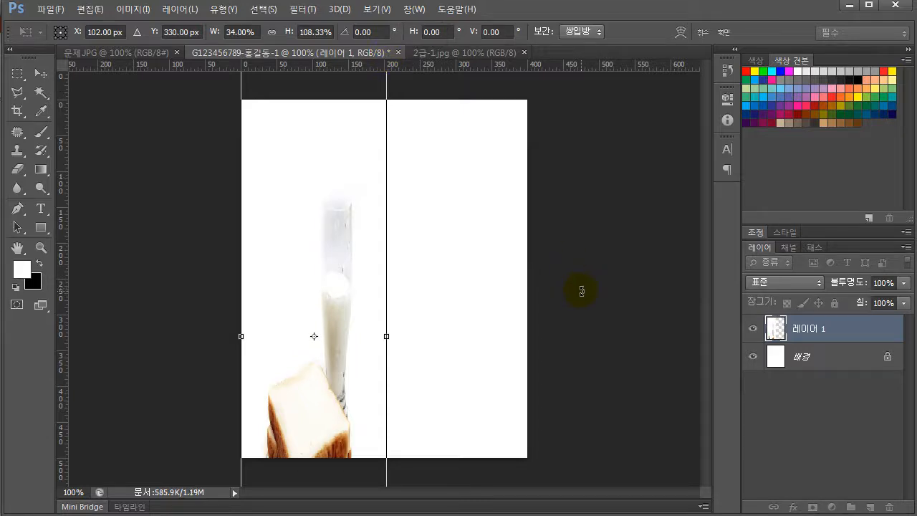
key(ctrl+z)
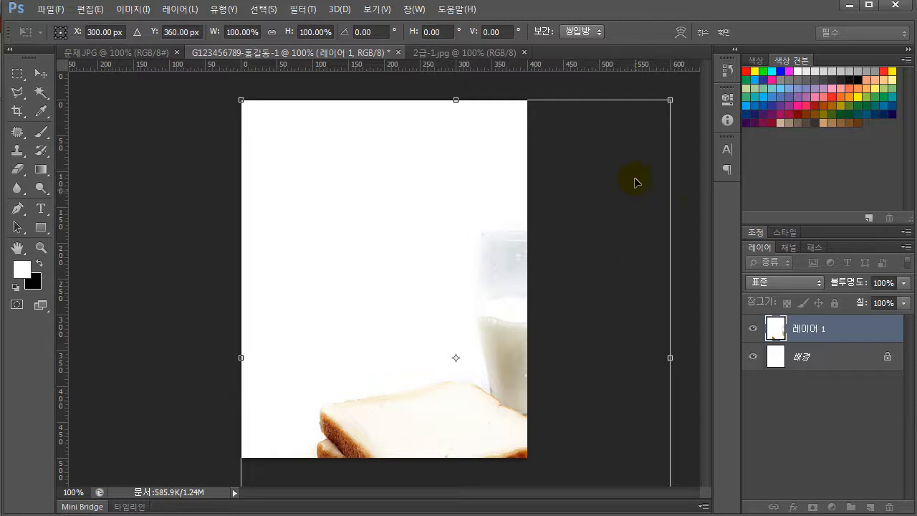
drag(670, 101, 509, 178)
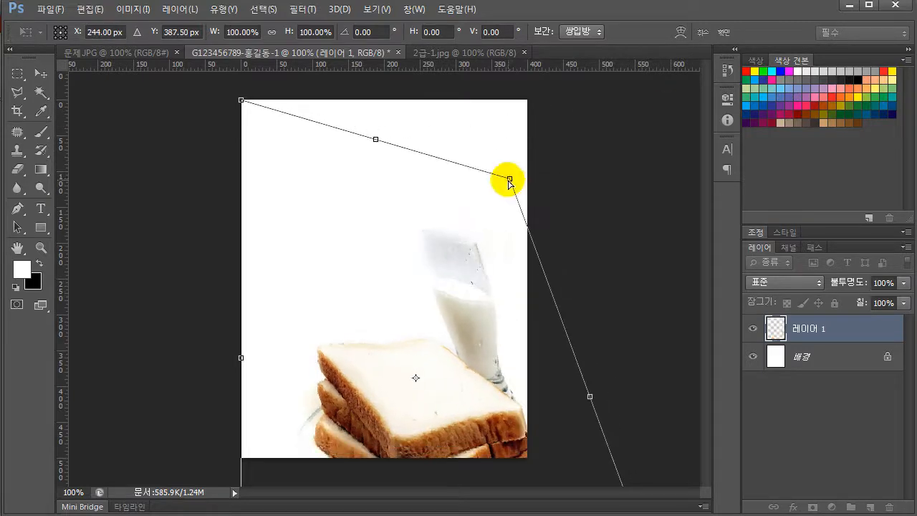
key(ctrl+z)
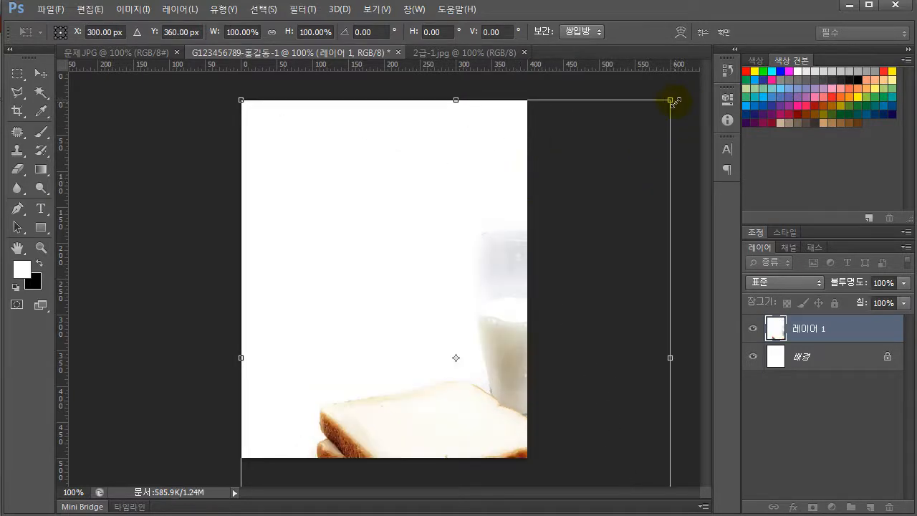
Scale the layer proportionally to about 67%, move it up into the canvas and flip it horizontally
drag(669, 101, 475, 229)
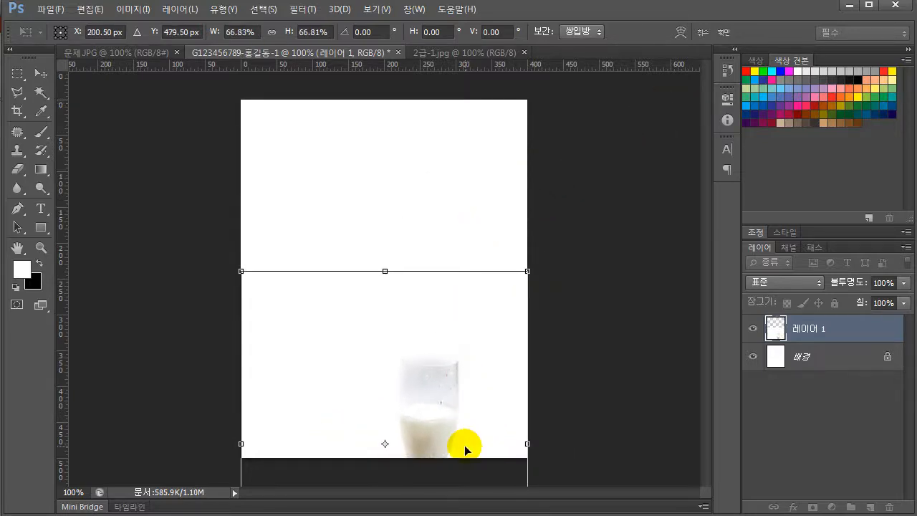
drag(466, 440, 481, 239)
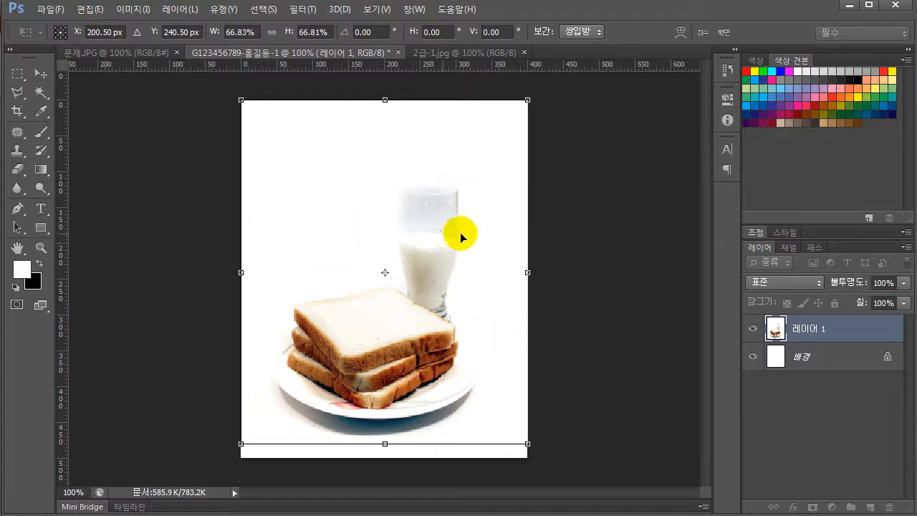
right_click(420, 207)
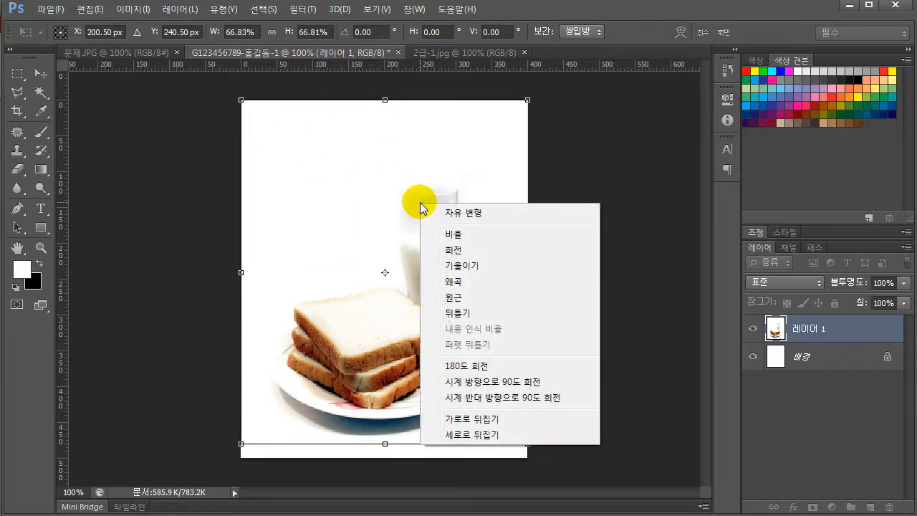
click(462, 419)
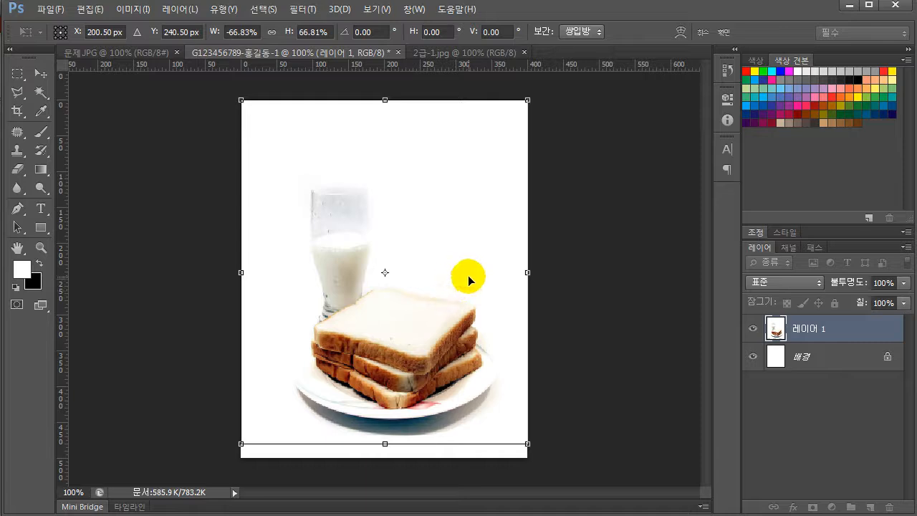
Align the plate with the canvas's lower-left corner, enlarge the layer proportionally to about 76% and apply the transform
drag(469, 279, 415, 302)
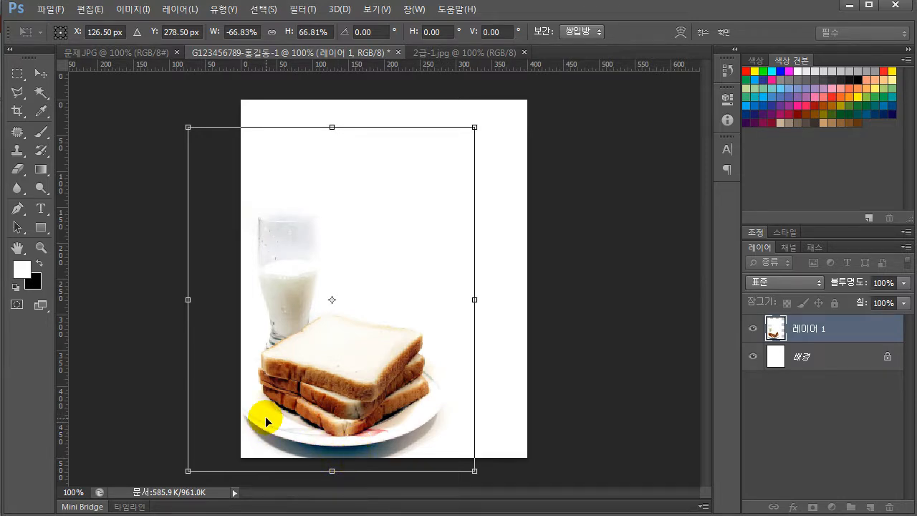
drag(265, 416, 262, 415)
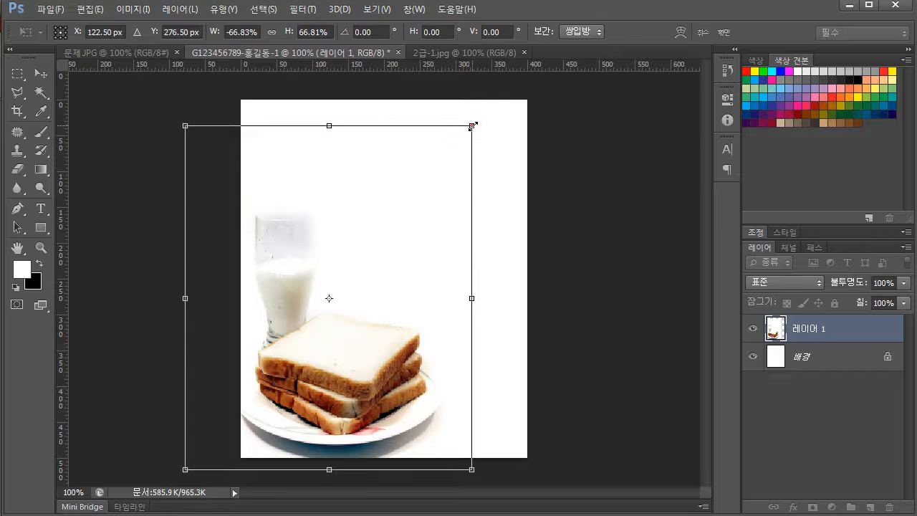
drag(472, 126, 531, 96)
drag(440, 359, 435, 360)
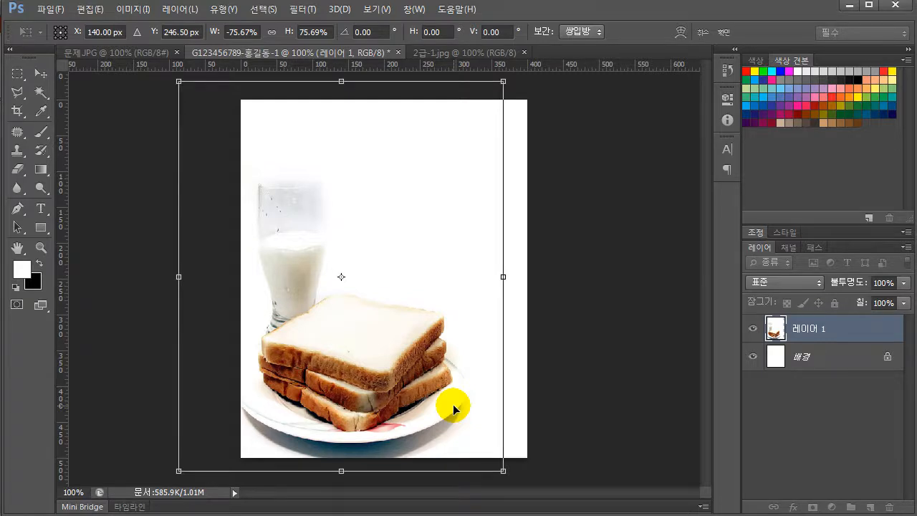
key(Return)
key(z)
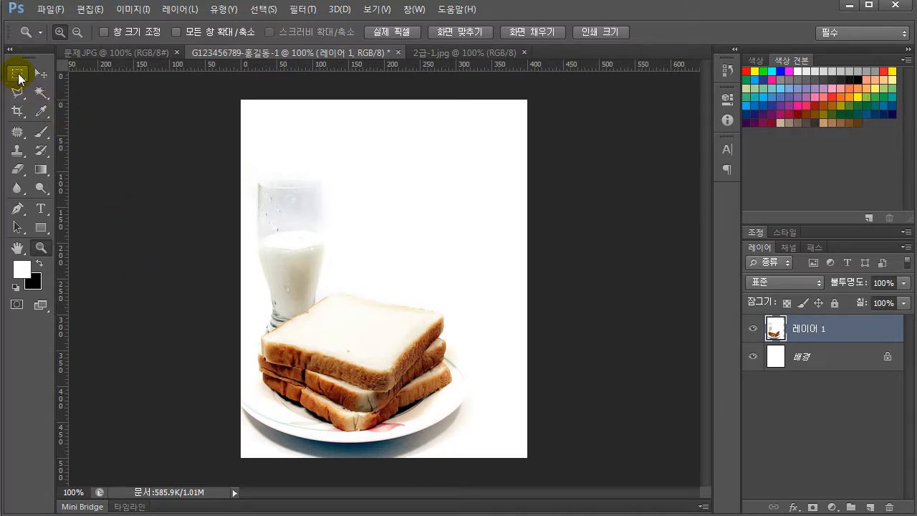
Transform the bread layer again, enlarging it proportionally to about 103.5% and nudging it horizontally to X 143 px
key(ctrl+t)
drag(504, 82, 522, 74)
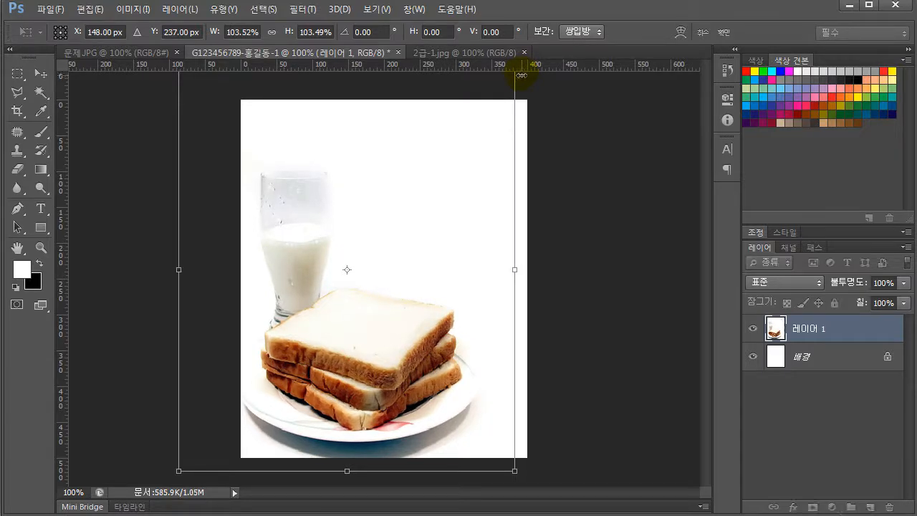
key(Right)
key(Right)
key(Right)
key(Right)
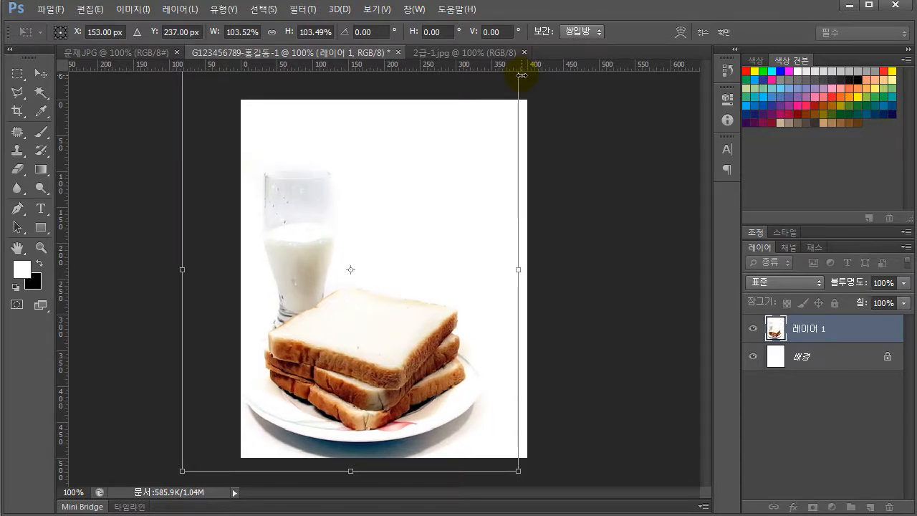
key(Left)
key(Left)
key(Left)
key(Left)
key(Left)
key(Left)
key(Left)
key(Left)
key(Left)
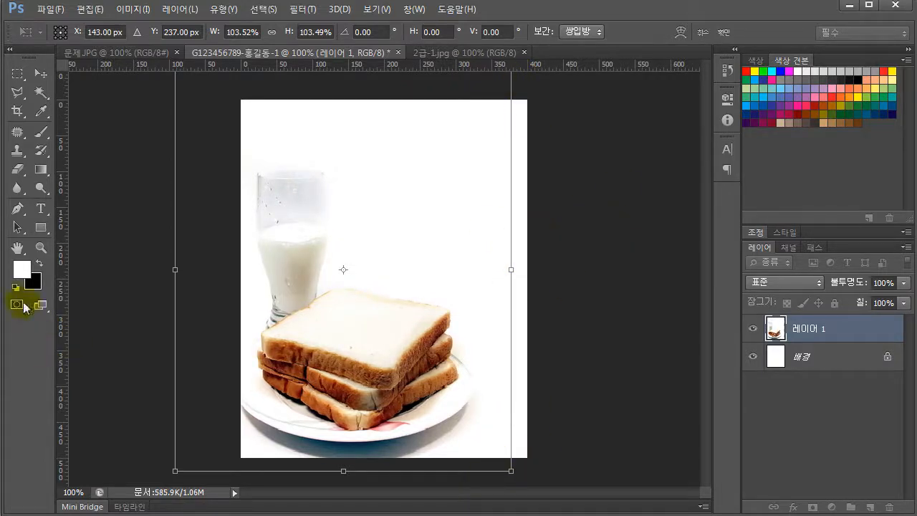
Enlarge the bread layer further to about 107.5%, apply the transform and return to 100% zoom
alt+click(422, 290)
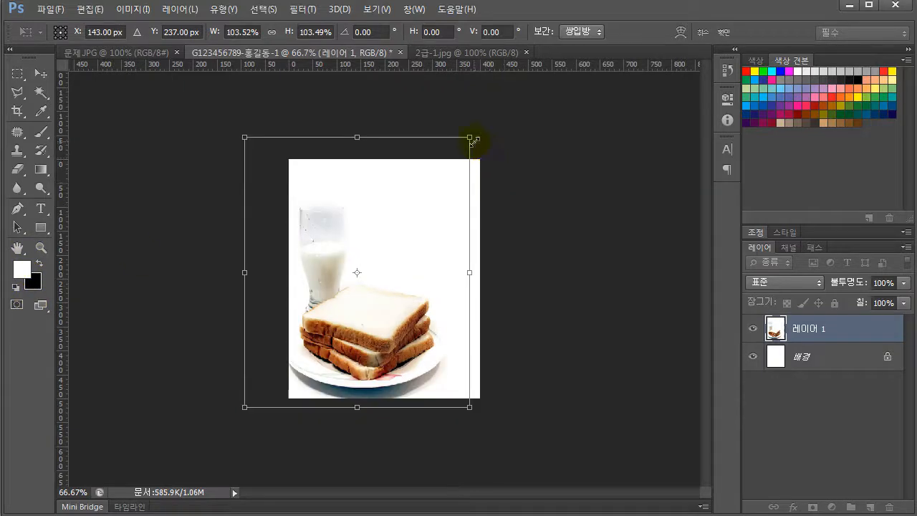
drag(472, 136, 485, 129)
key(Return)
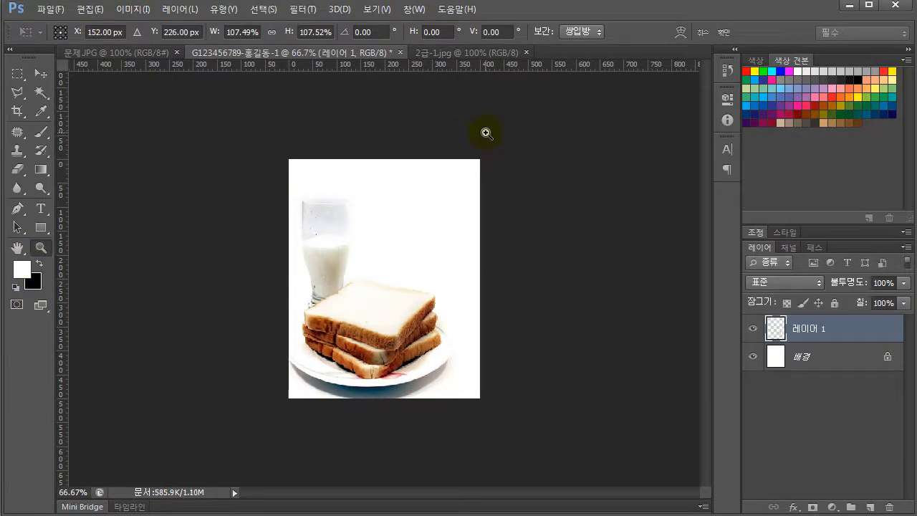
key(z)
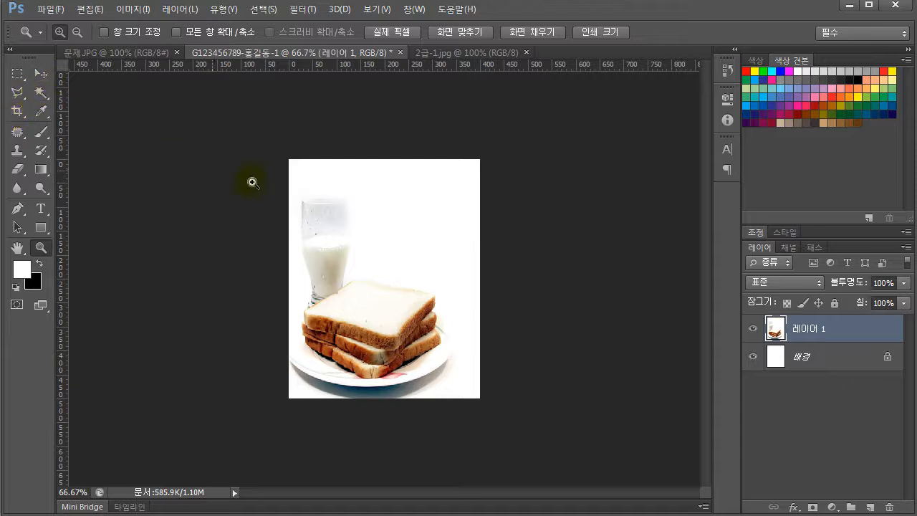
click(397, 256)
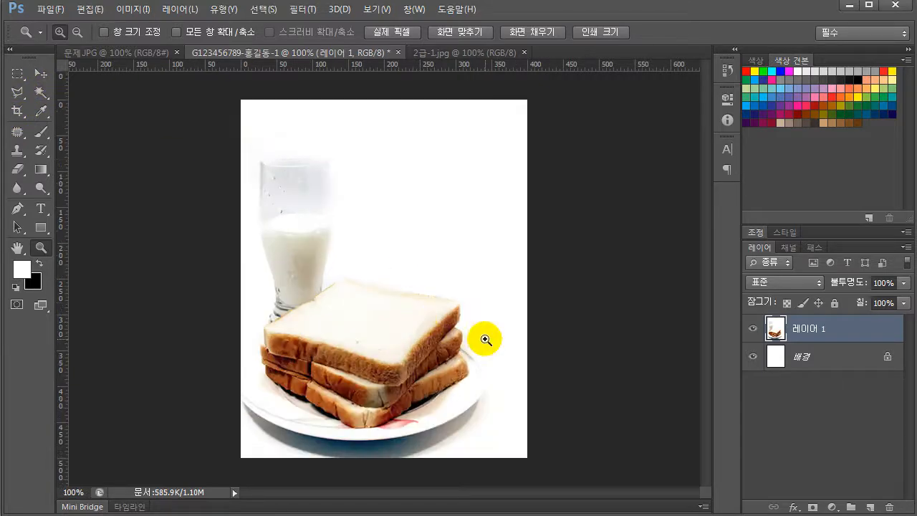
Compare the glass, bread stack and plate in the answer document with the output example in 문제.JPG
click(115, 52)
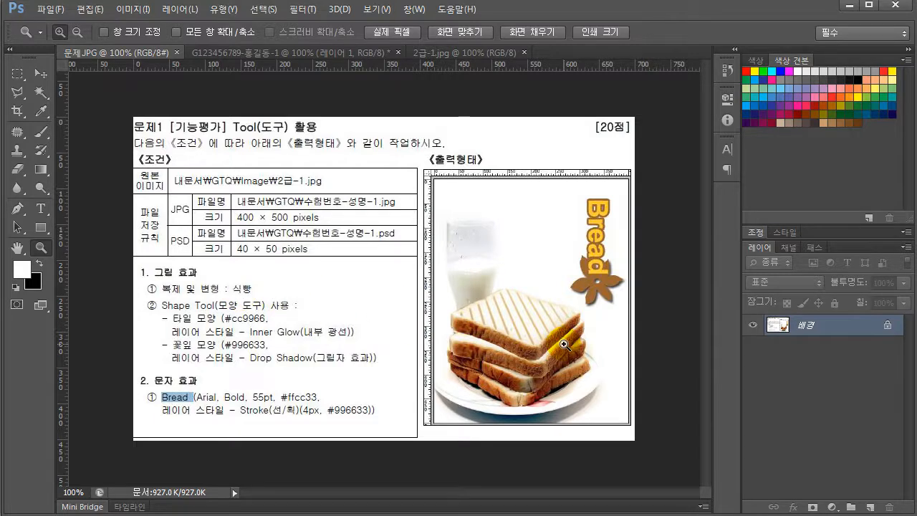
click(339, 50)
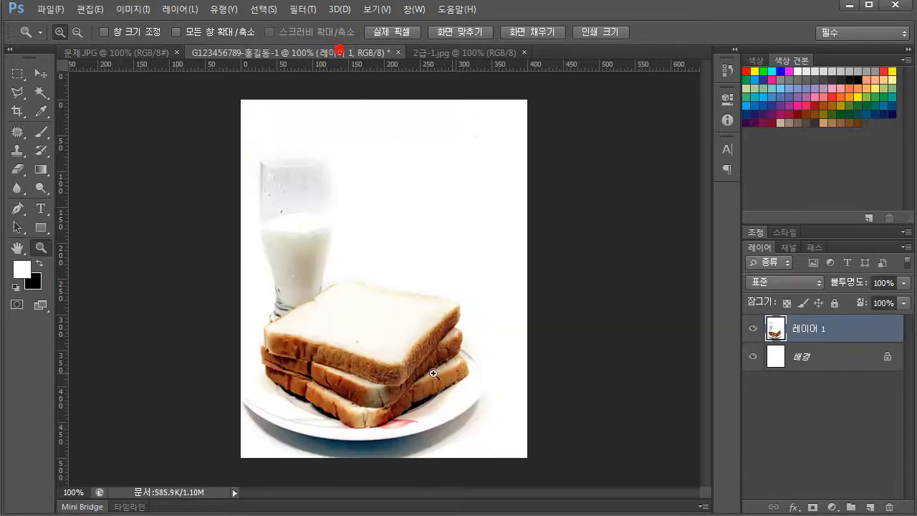
click(125, 52)
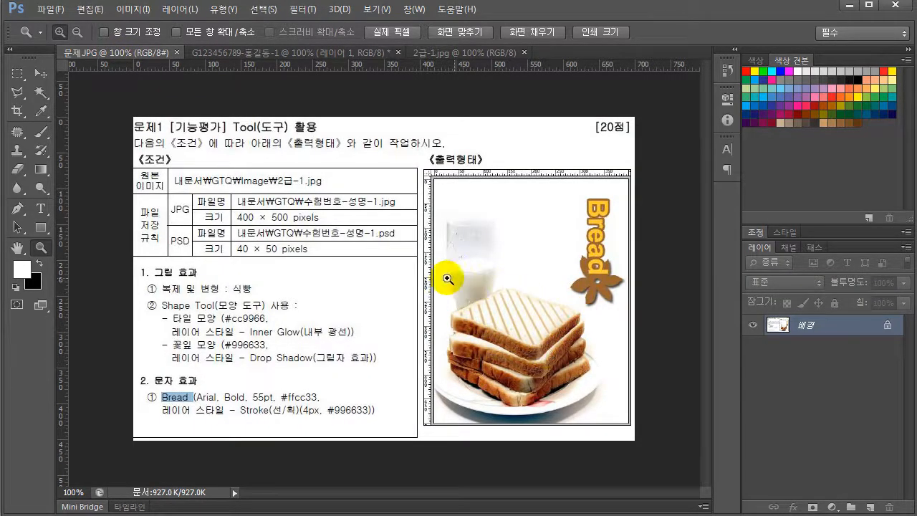
click(225, 52)
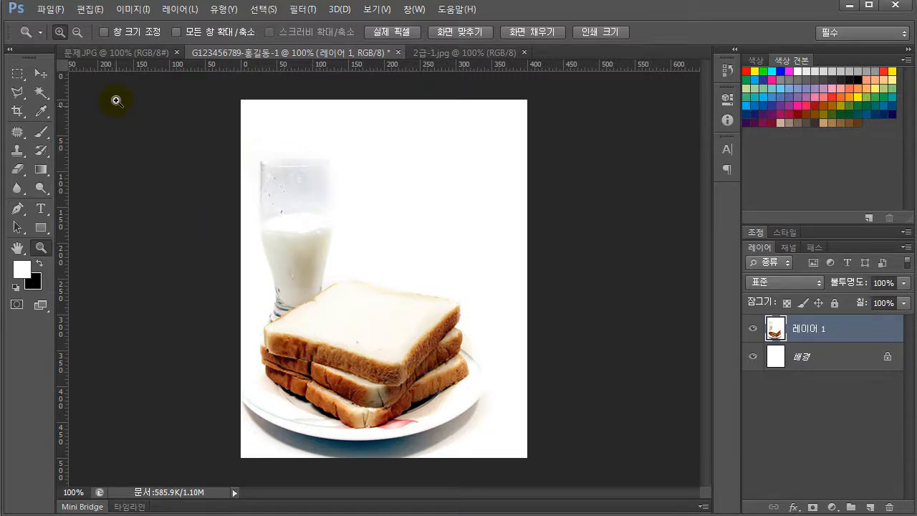
click(125, 56)
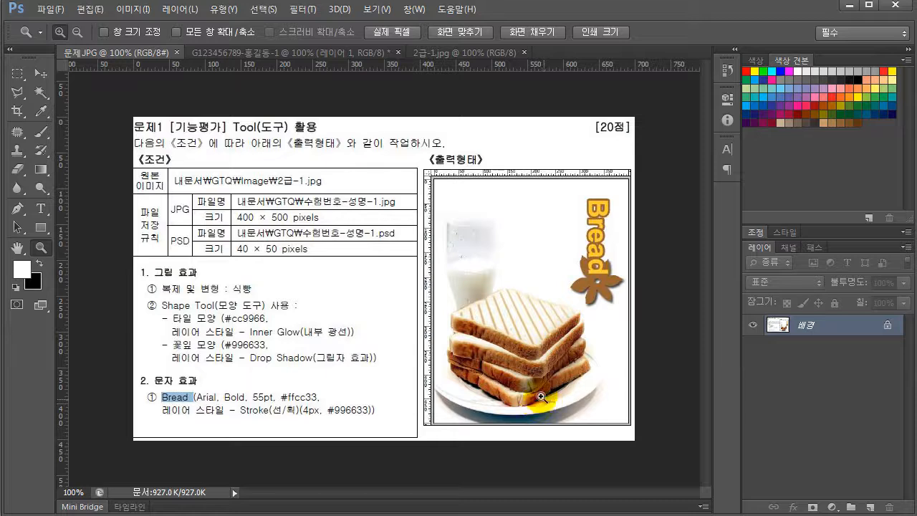
click(17, 73)
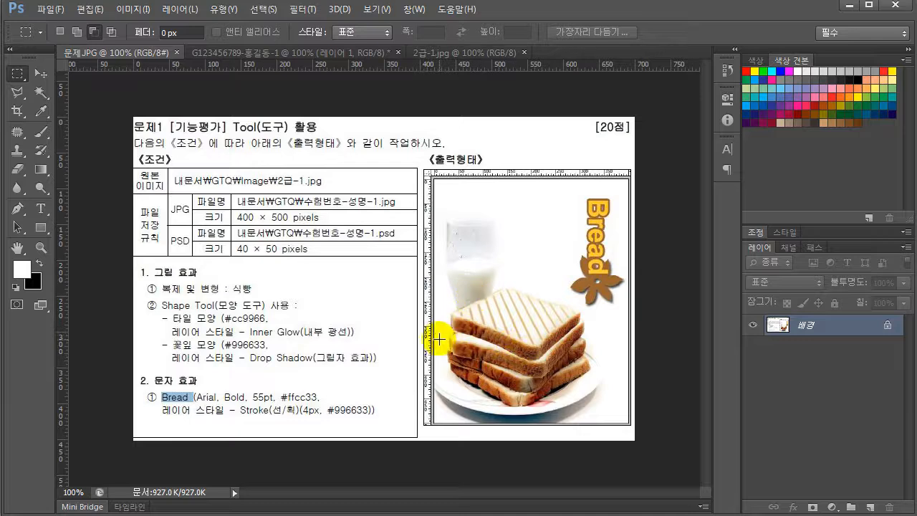
click(281, 52)
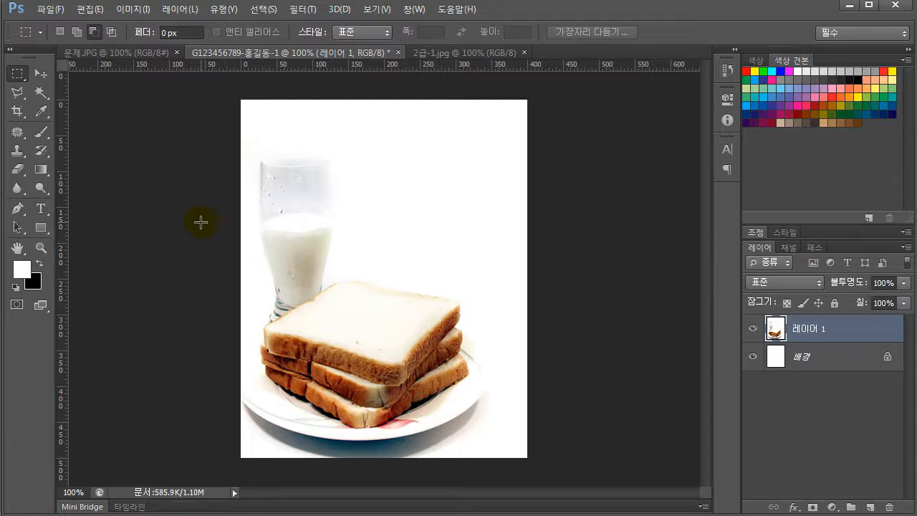
Select the top bread slice by tracing its outline with the Polygonal Lasso tool
click(17, 92)
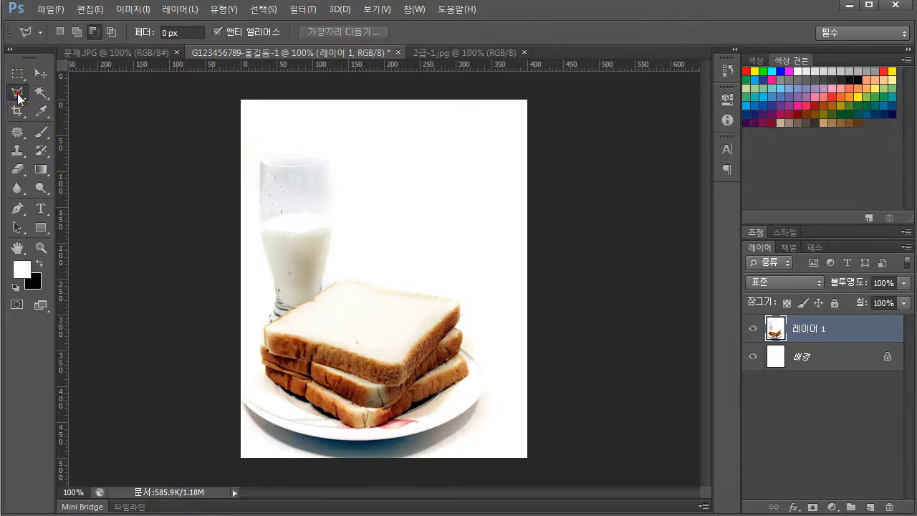
click(85, 104)
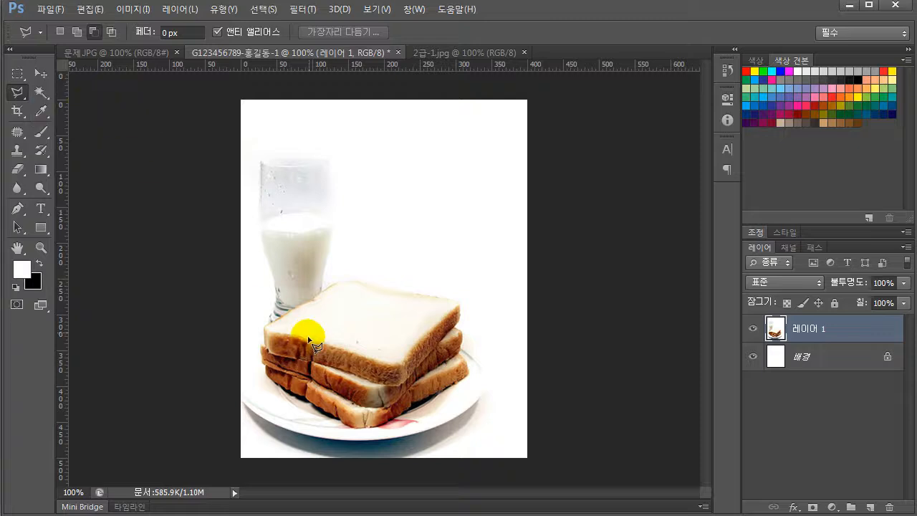
click(354, 282)
click(329, 287)
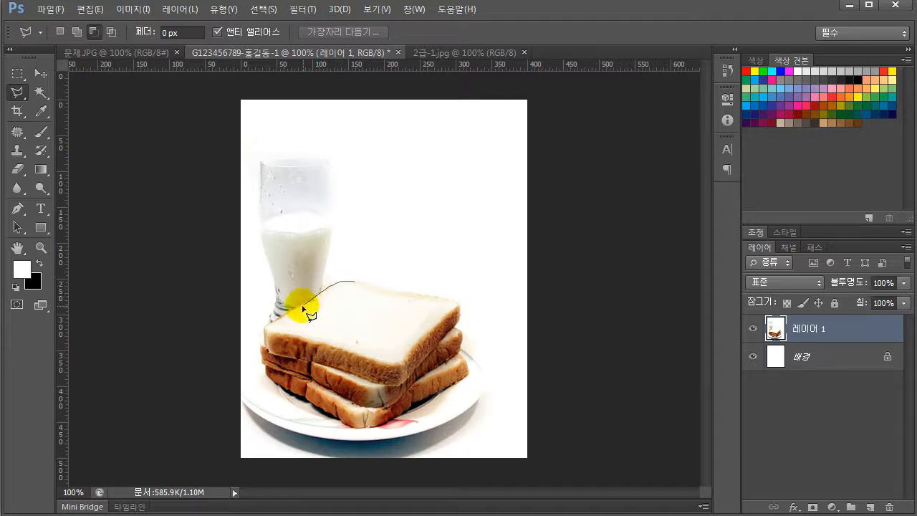
click(311, 298)
click(292, 308)
click(263, 328)
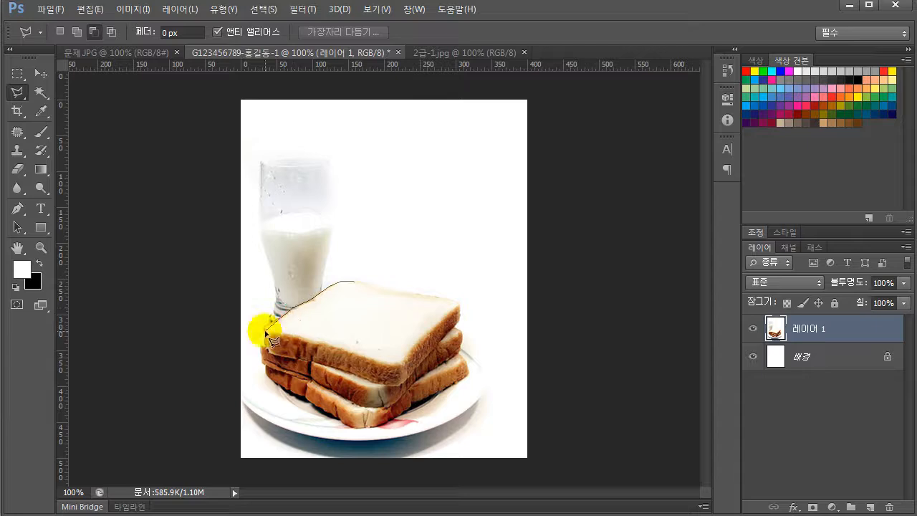
click(264, 329)
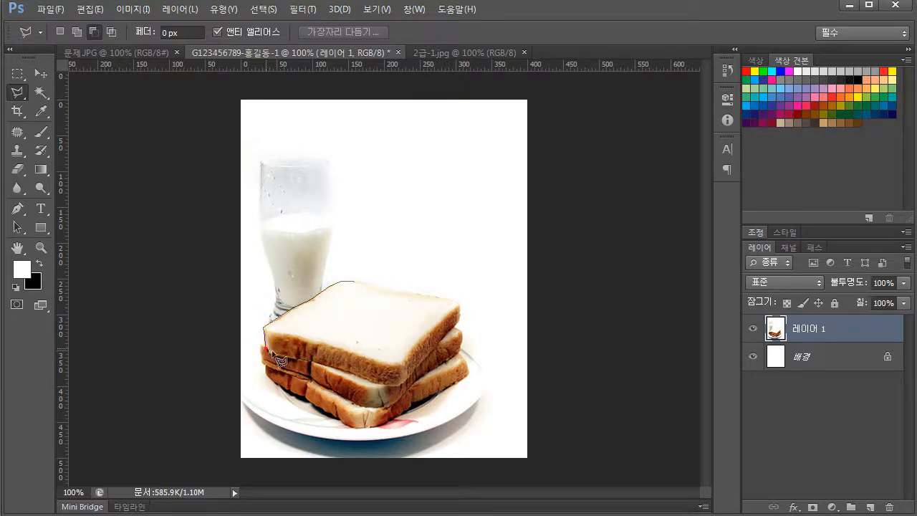
click(267, 351)
click(337, 370)
click(345, 372)
click(370, 379)
click(394, 389)
click(400, 386)
click(457, 321)
click(462, 304)
click(449, 296)
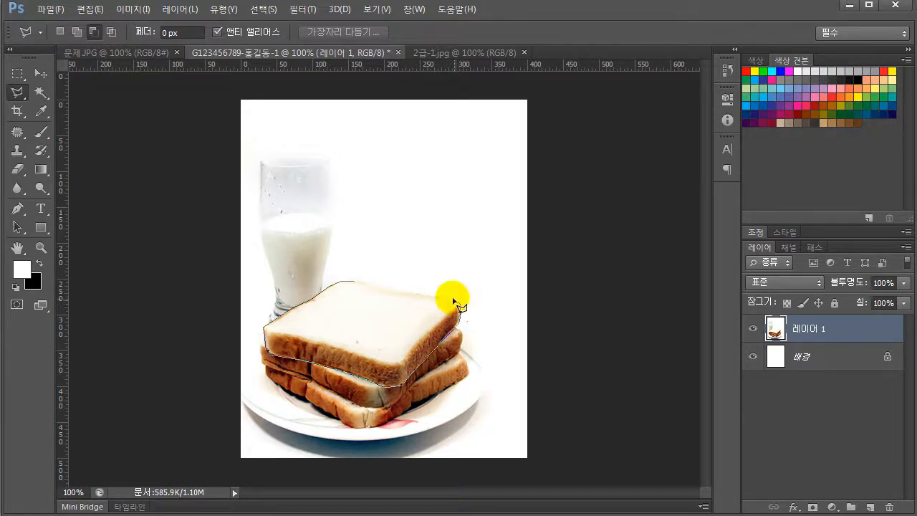
click(425, 293)
click(385, 290)
click(362, 281)
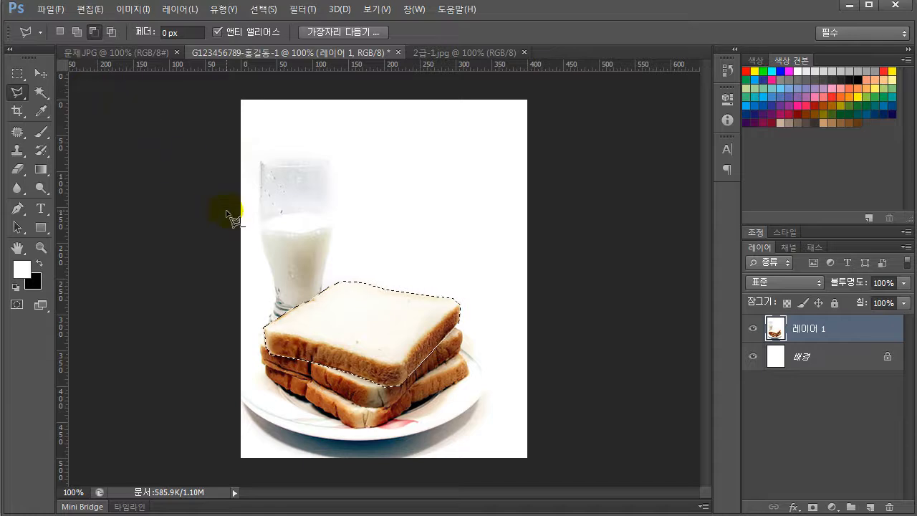
Copy the selected bread slice to a new layer and move the copy up on top of the stack
right_click(365, 316)
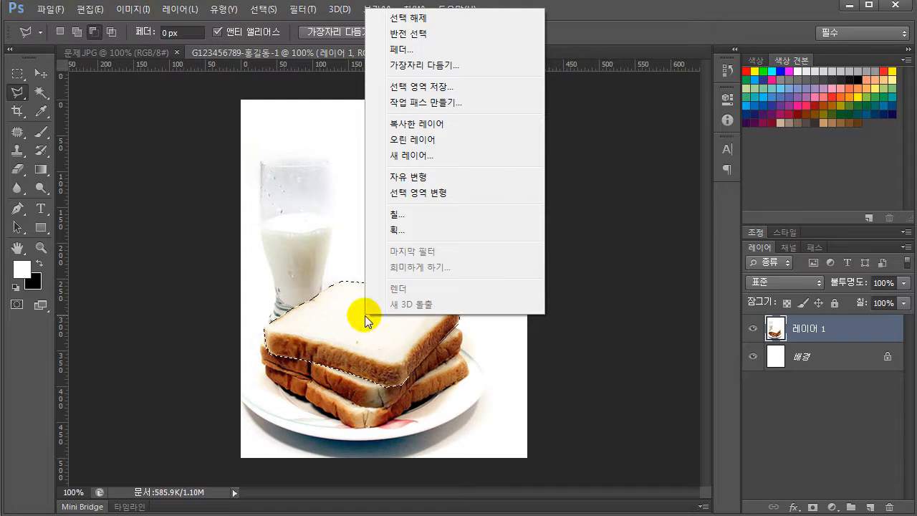
click(438, 123)
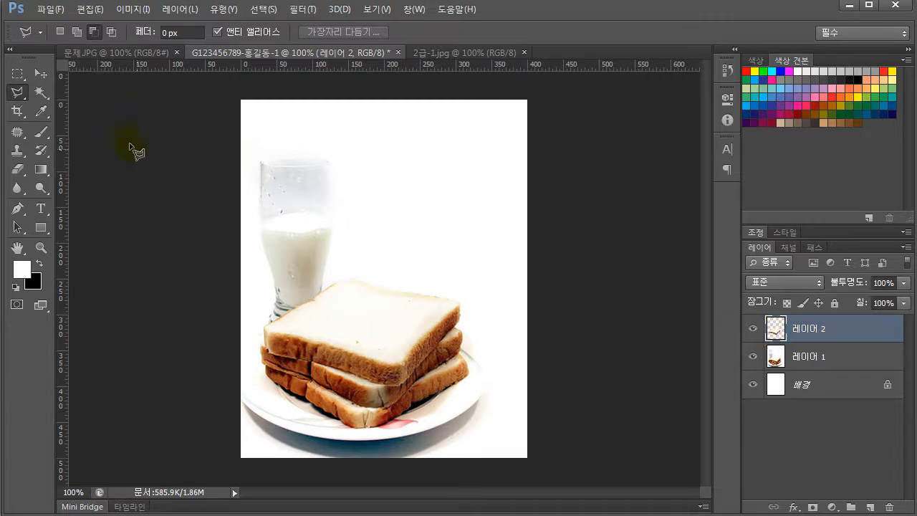
click(41, 73)
drag(380, 316, 375, 283)
Check the output example in 문제.JPG, then free-transform the copied slice, rotating it about 5.9° clockwise and shrinking it proportionally to about 96.5%
click(125, 53)
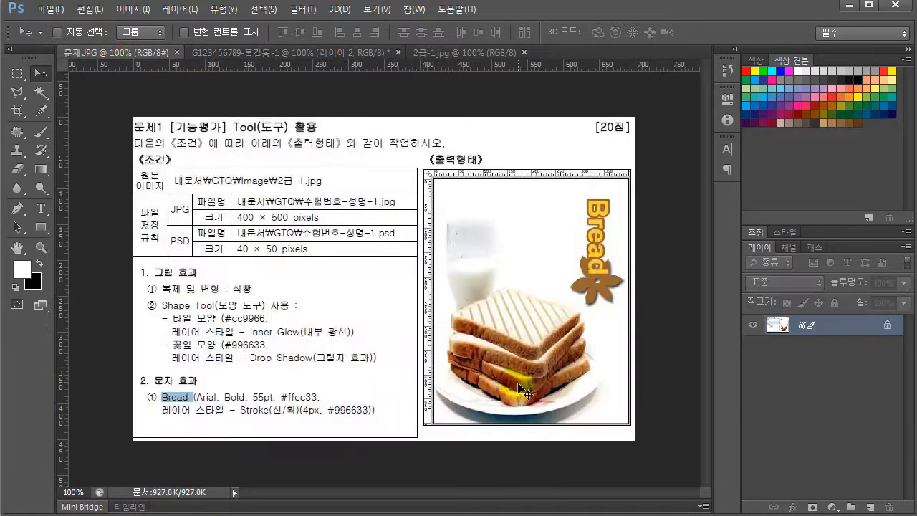
click(270, 53)
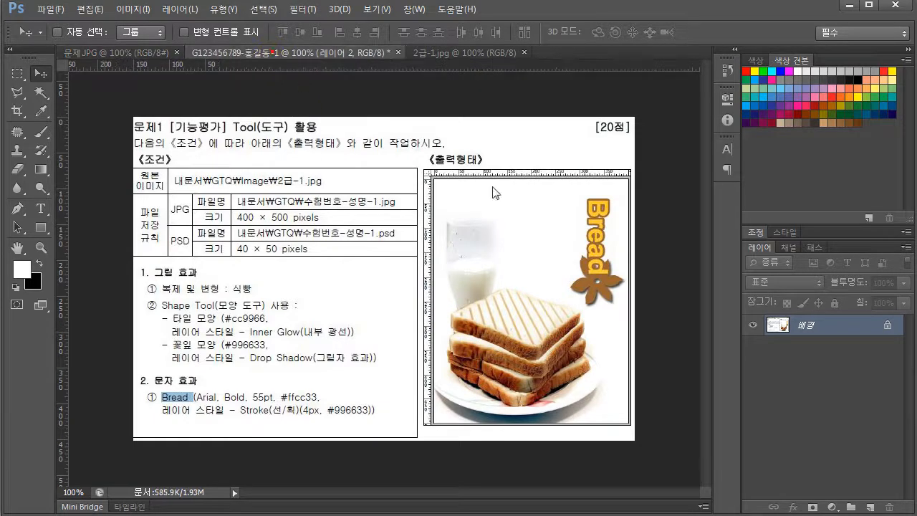
click(85, 10)
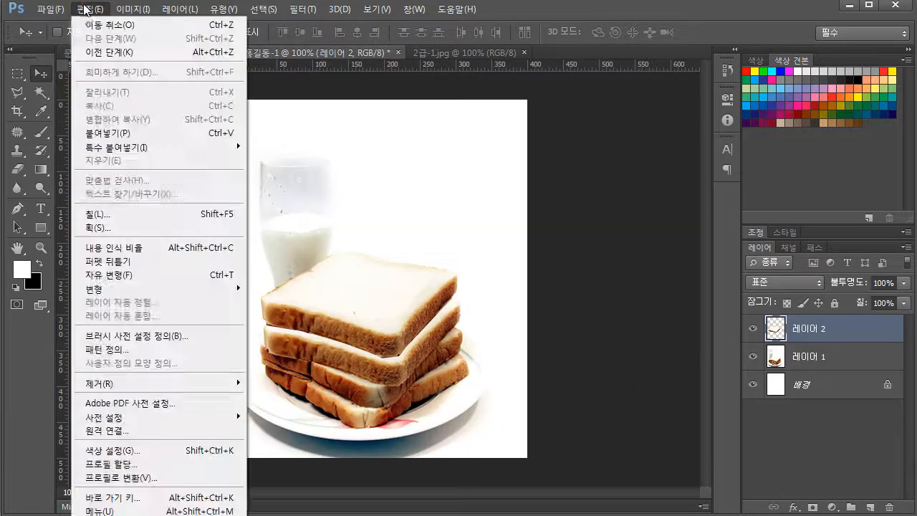
click(221, 276)
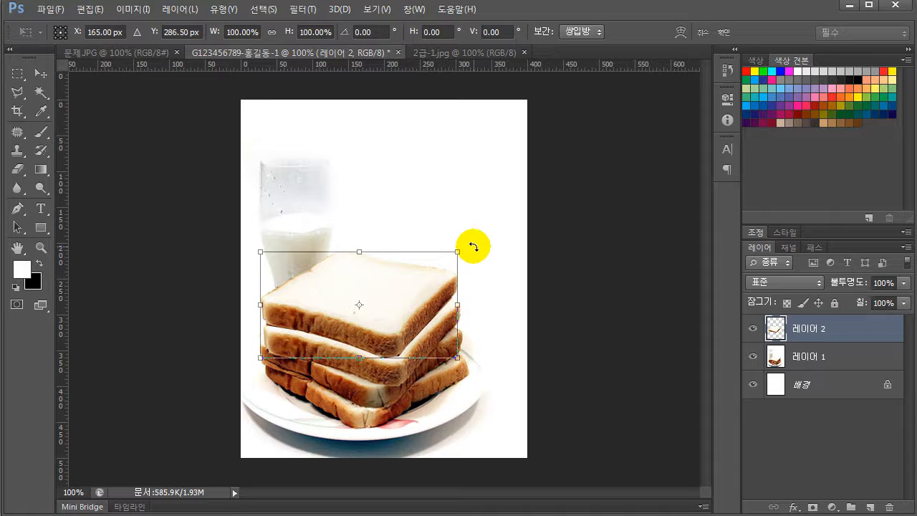
drag(473, 246, 480, 260)
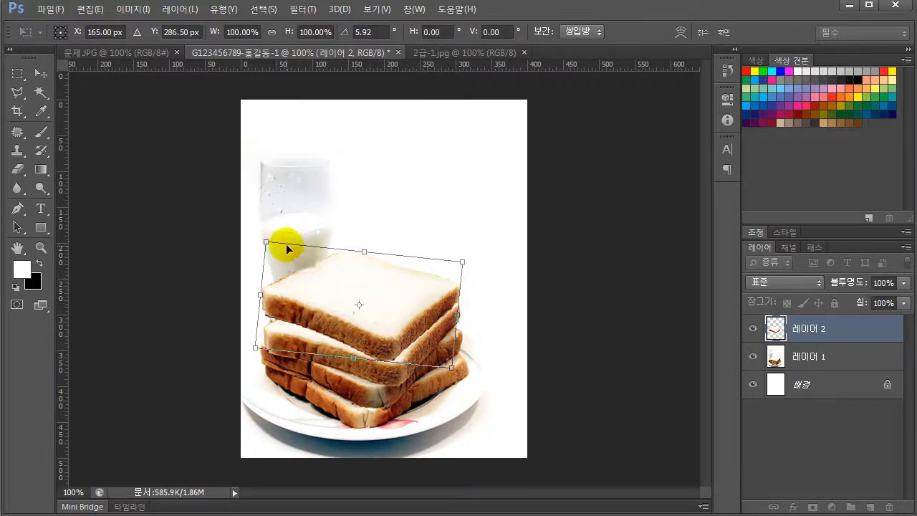
drag(265, 242, 272, 247)
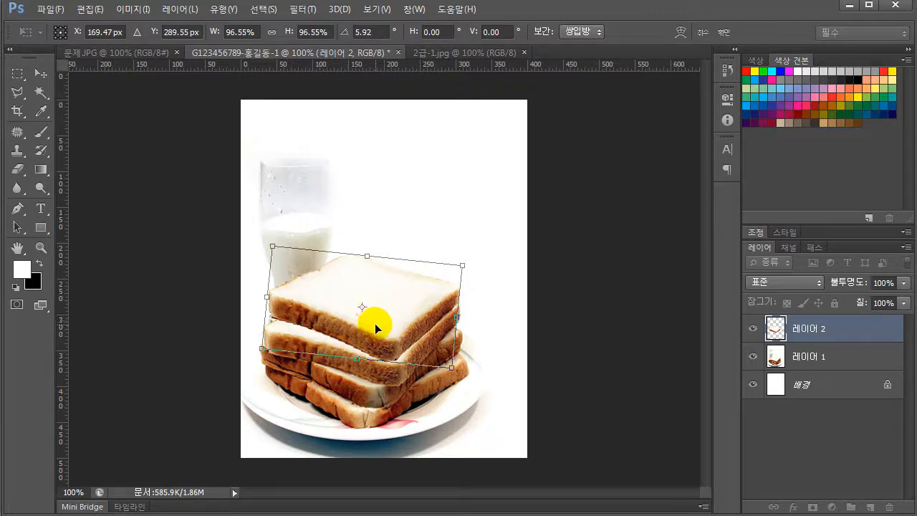
Reposition the copied slice over the stack at about X 162.5 px, Y 290.8 px and apply the transform
drag(381, 323, 375, 320)
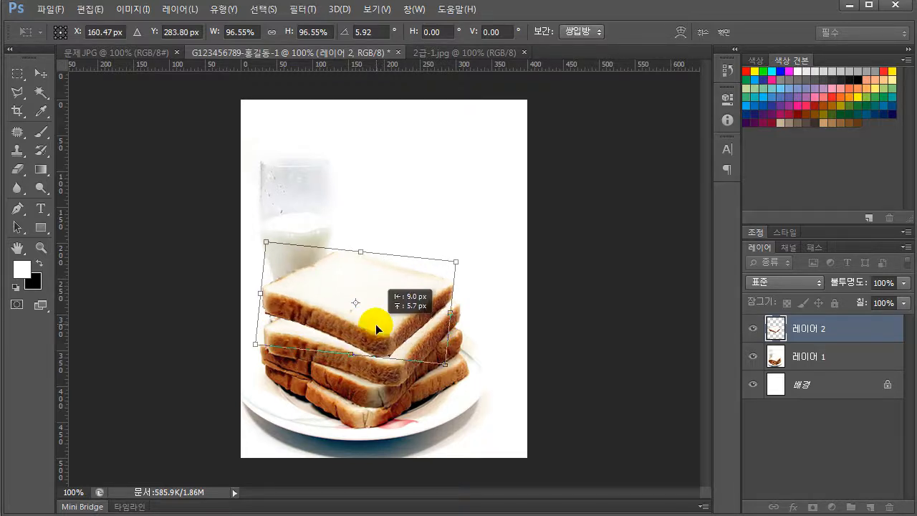
key(Right)
key(Right)
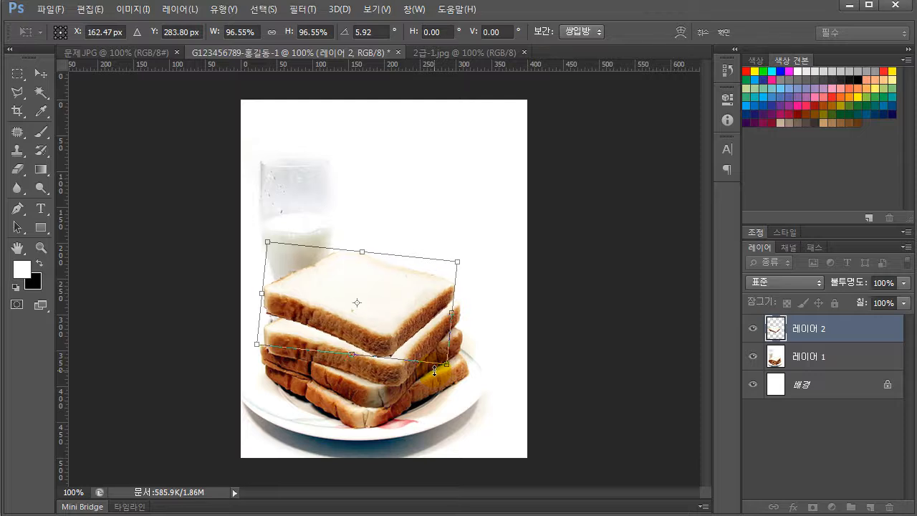
key(Down)
key(Down)
key(Down)
key(Down)
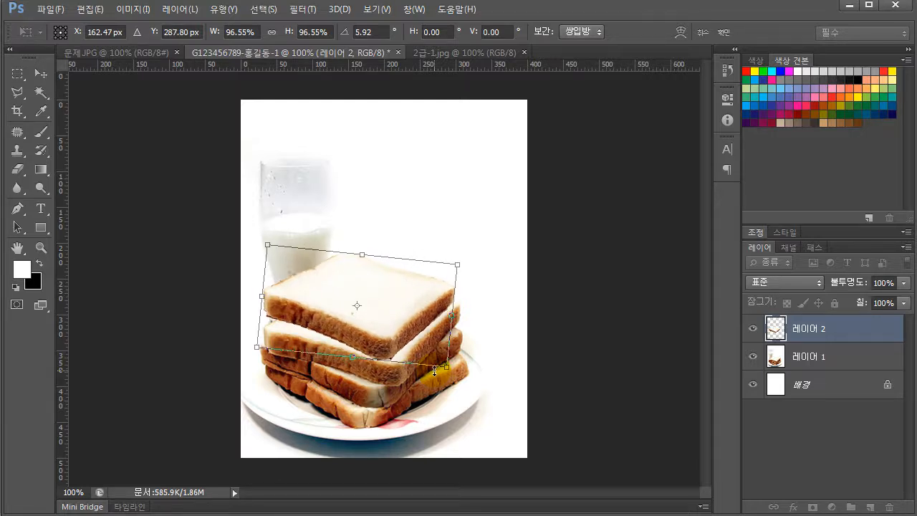
key(Down)
key(Down)
key(Down)
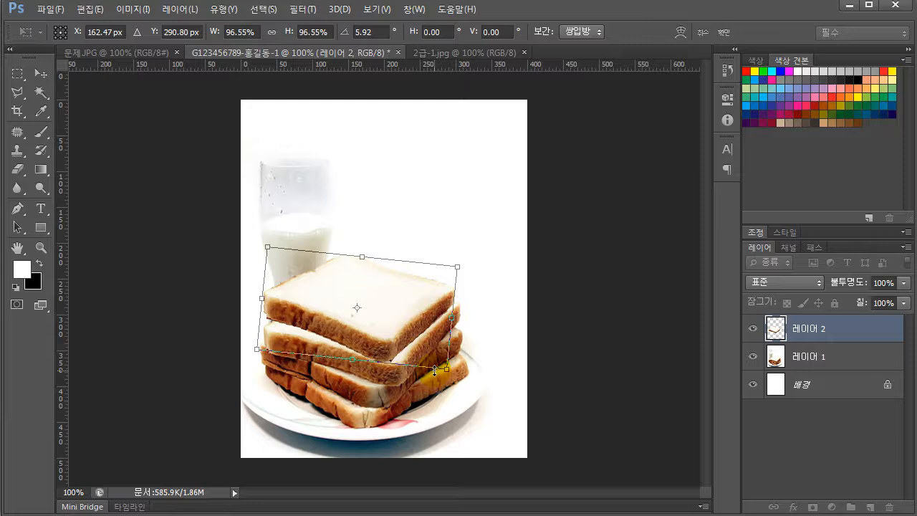
key(Return)
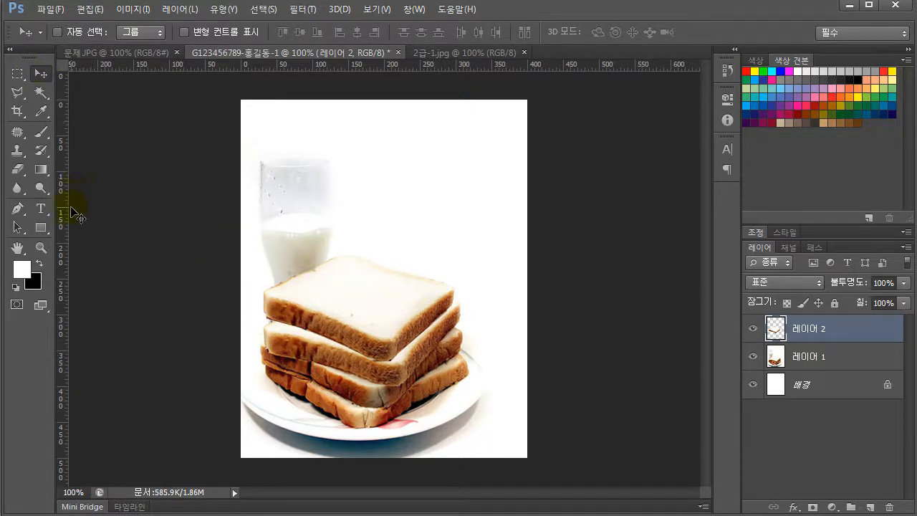
Erase stray edges around the copied slice's layer near the stack's left and front corners, using the Eraser tool at 19 px
click(17, 172)
right_click(18, 173)
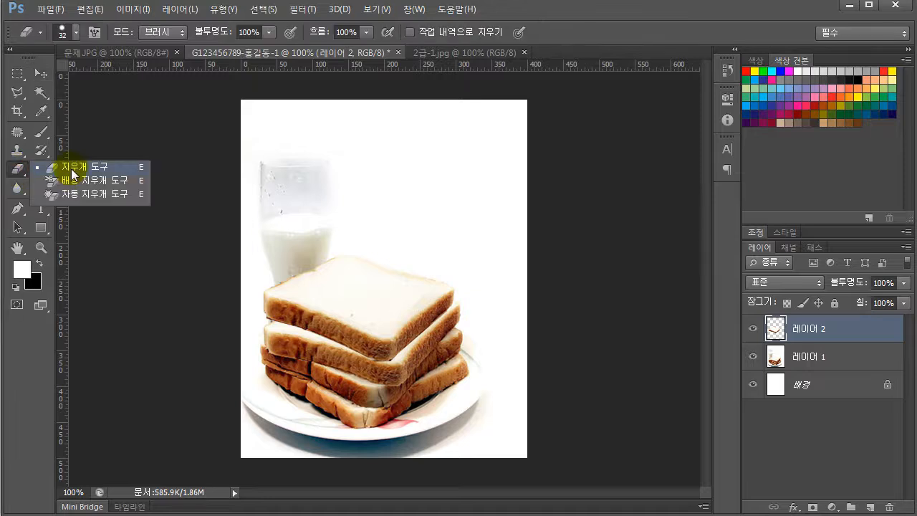
click(71, 168)
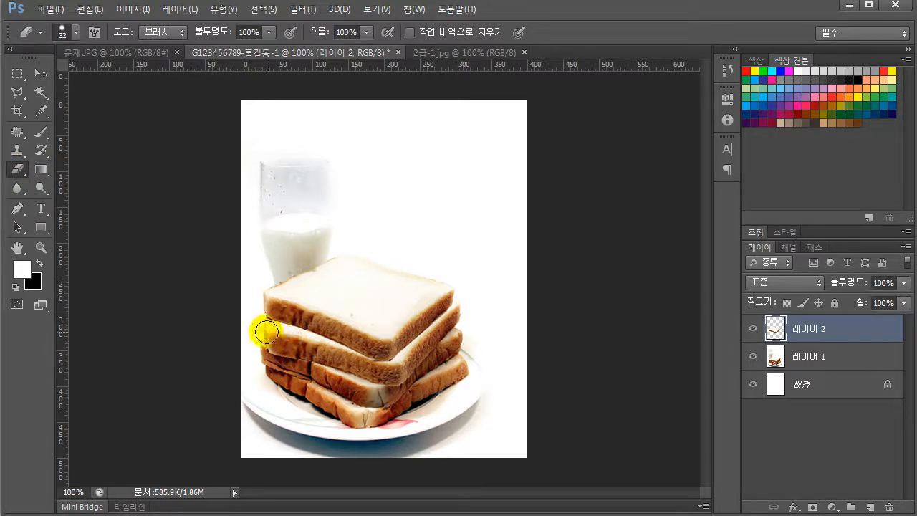
click(75, 32)
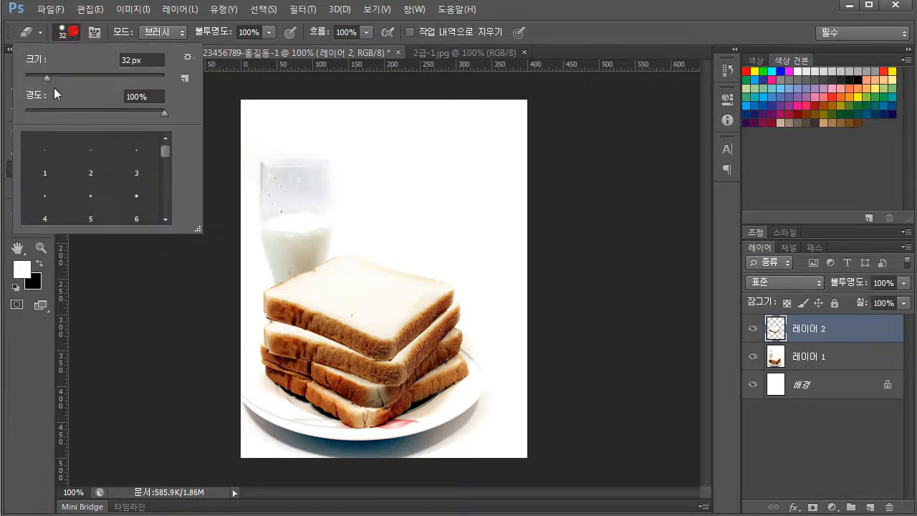
click(37, 76)
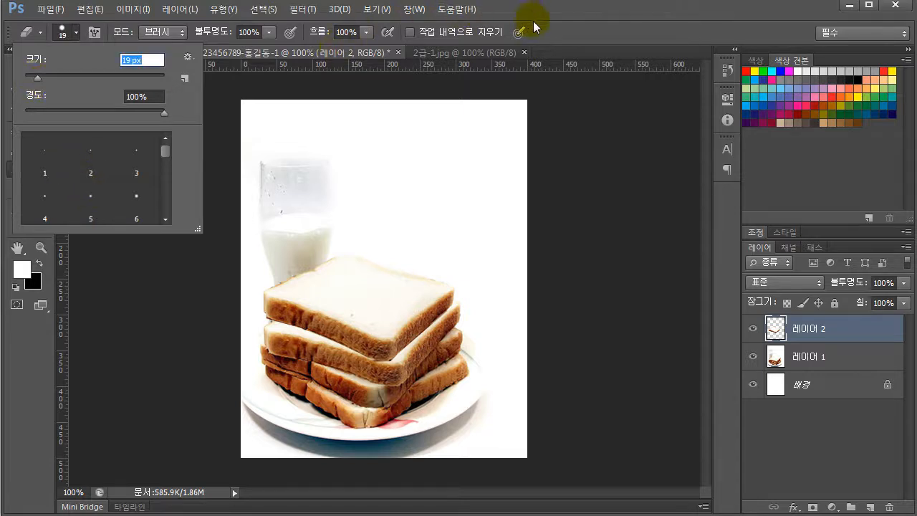
click(558, 21)
mouse_move(258, 319)
mouse_down()
mouse_move(271, 327)
mouse_move(258, 340)
mouse_move(271, 326)
mouse_up()
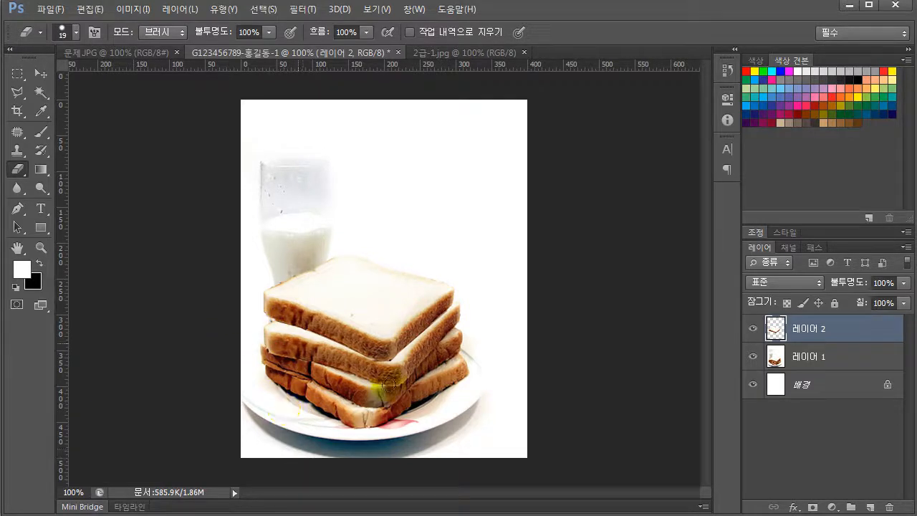
drag(387, 386, 402, 396)
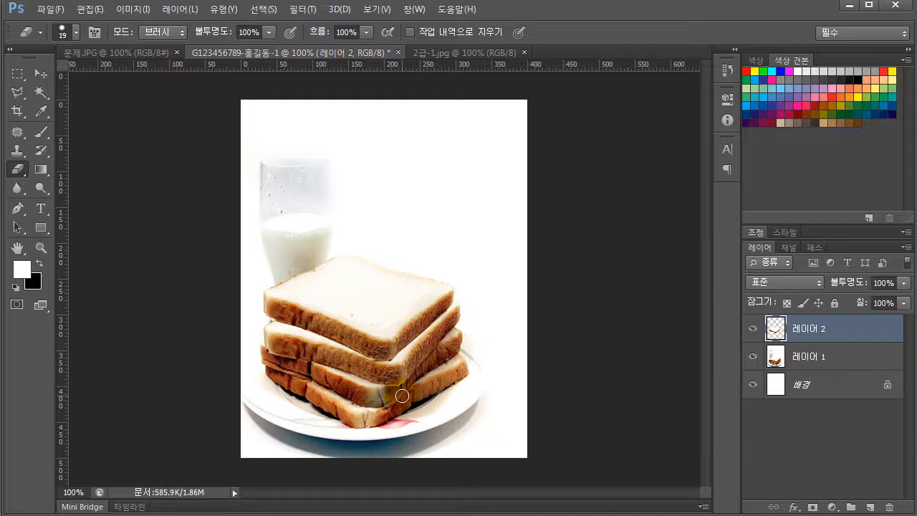